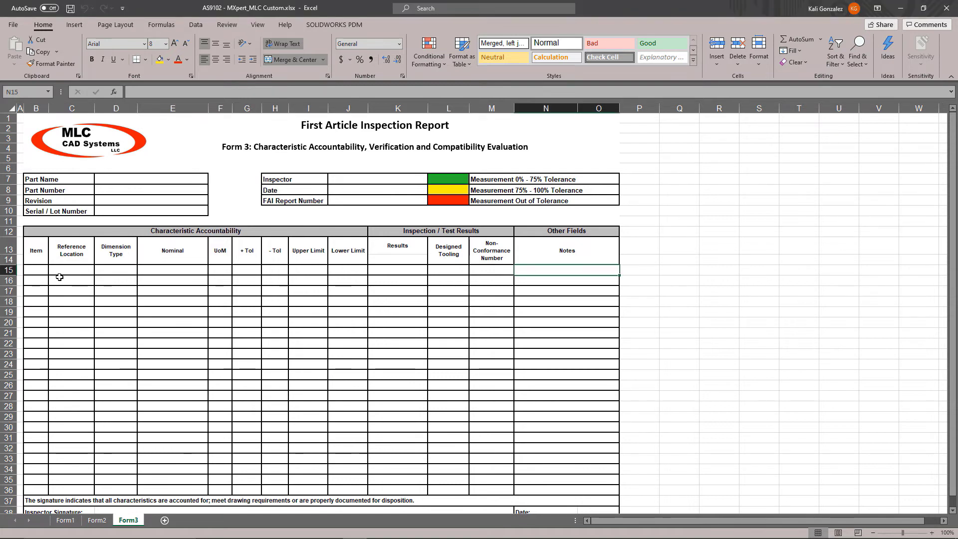
Center the contents of columns B through M on the Form3 sheet.
left_click(44, 272)
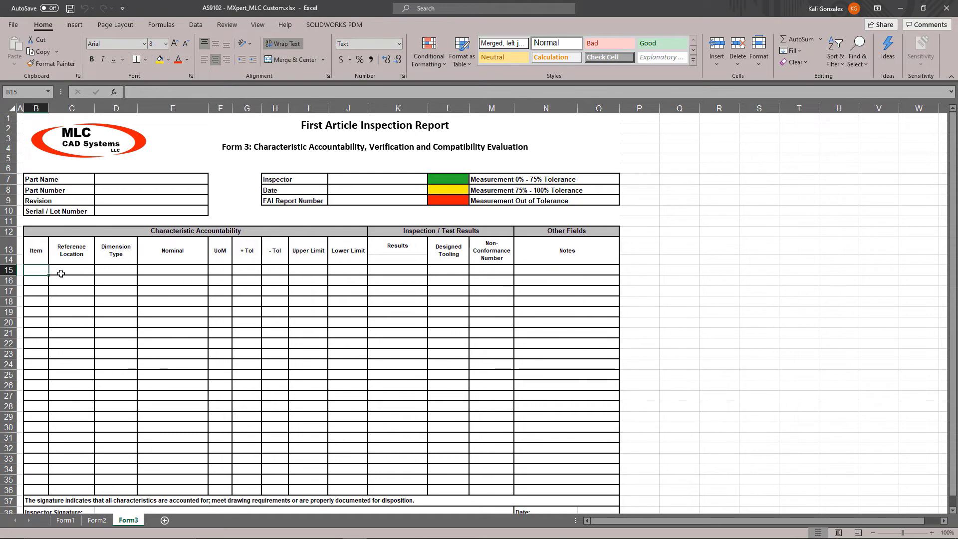
left_click(37, 109)
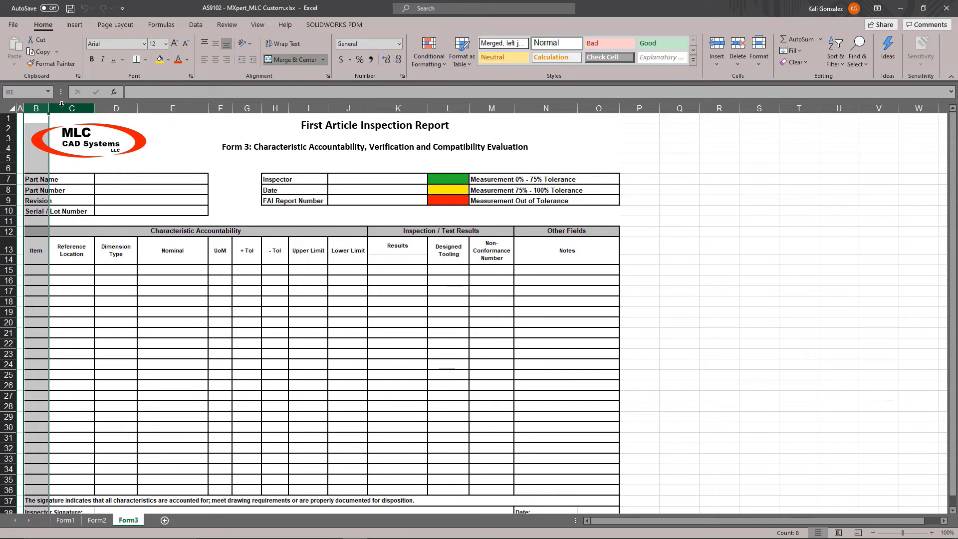
left_click(215, 60)
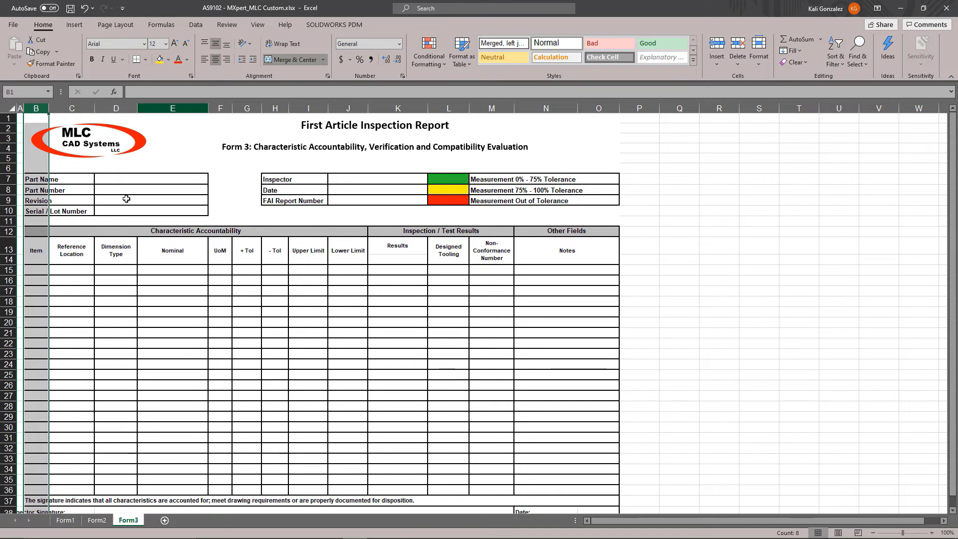
left_click(71, 108)
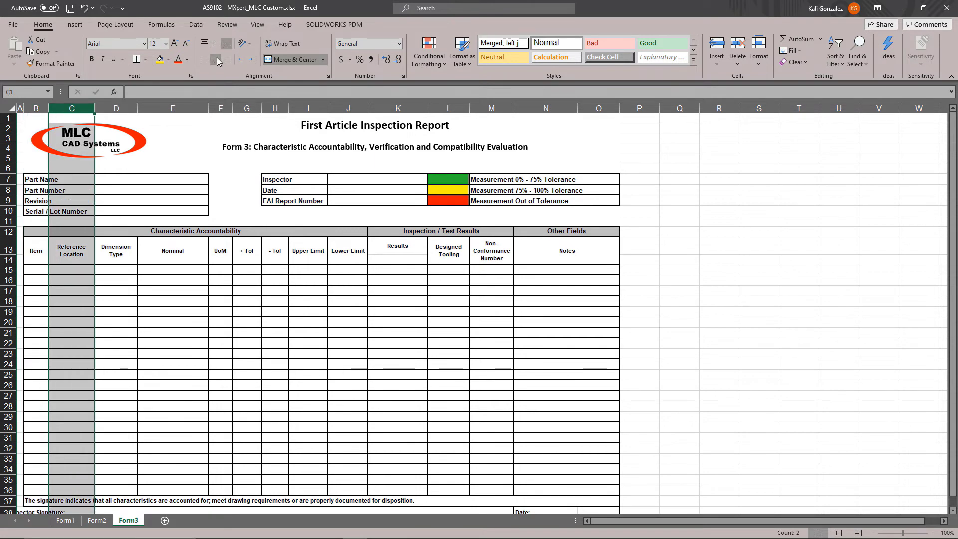
left_click(117, 107)
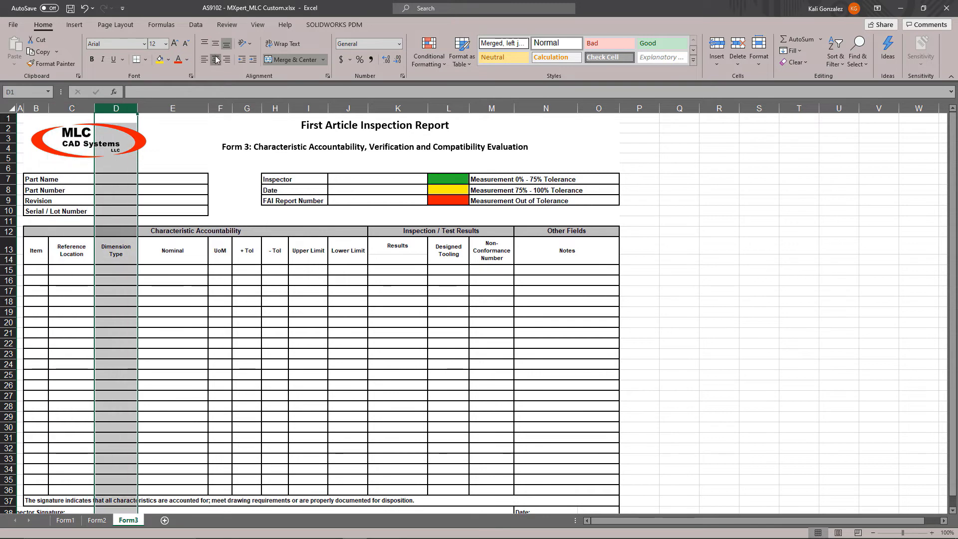
left_click(156, 107)
left_click_drag(157, 105, 494, 109)
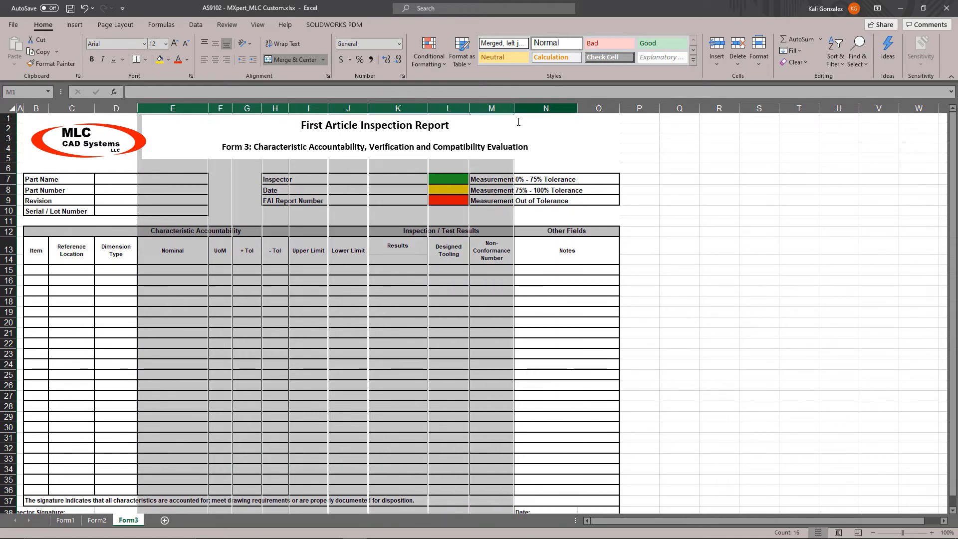
left_click(215, 60)
left_click(226, 172)
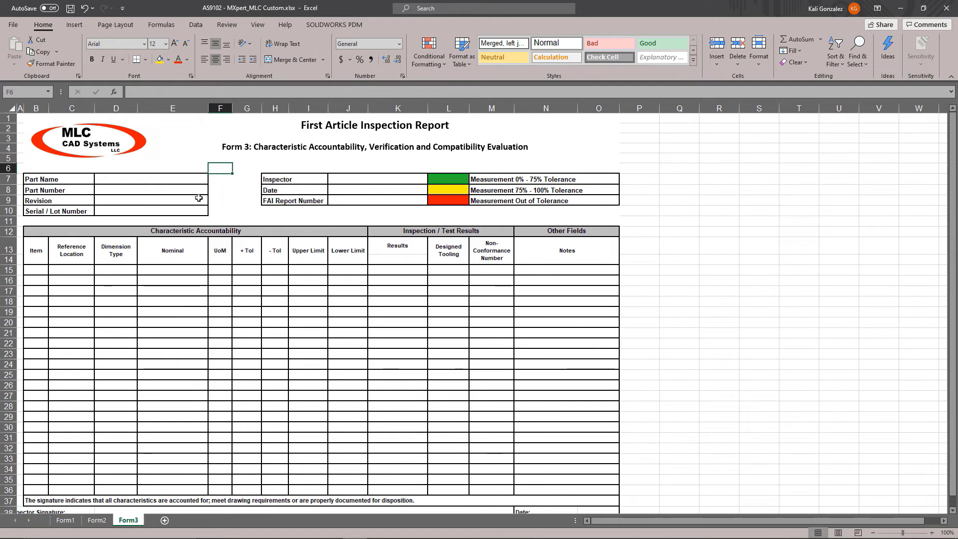
Left-align the Inspector Signature label in row 38.
scroll(198, 198, "down", 2)
scroll(199, 198, "down", 3)
left_click(42, 351)
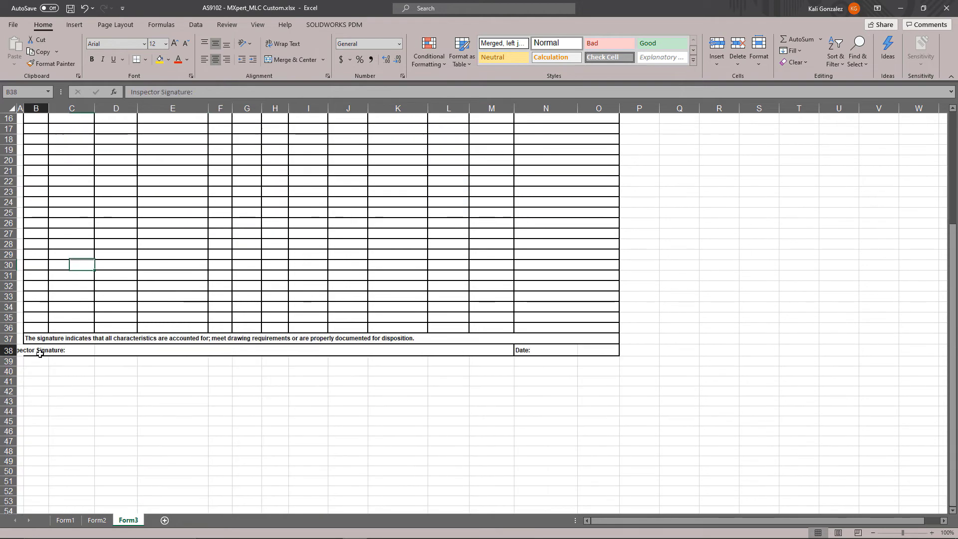
left_click(205, 61)
scroll(122, 308, "up", 5)
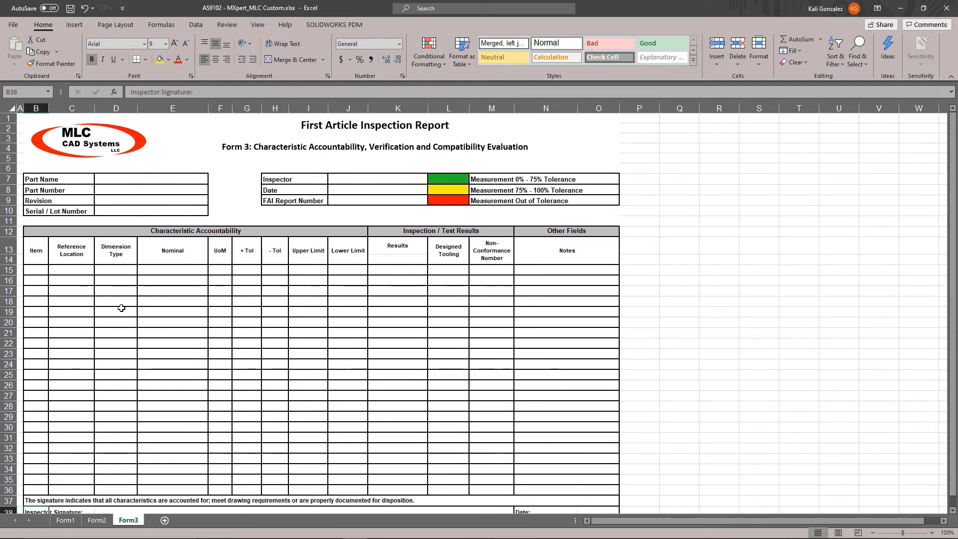
Define the workbook-scope name IXFooterRow for row 36, the last table row above the signature statement.
scroll(121, 307, "down", 2)
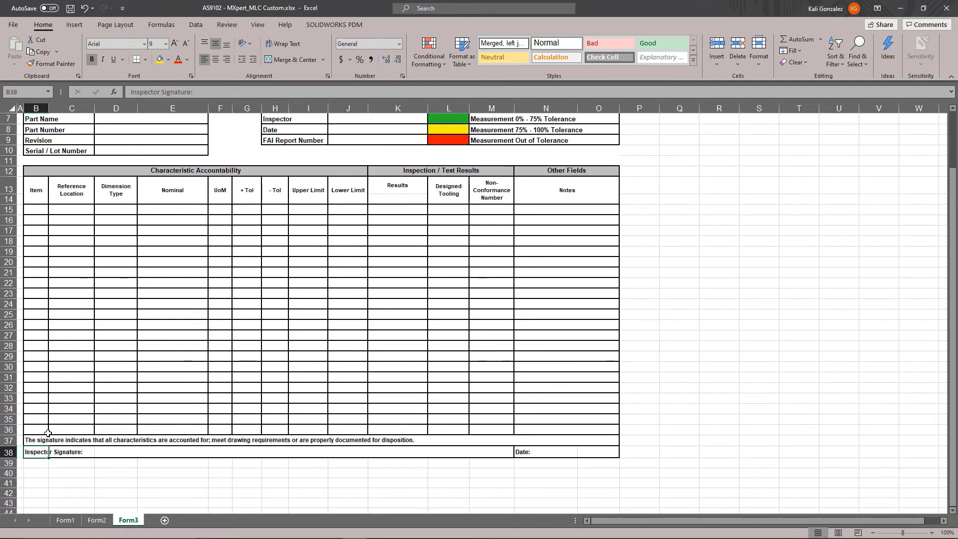
left_click(9, 430)
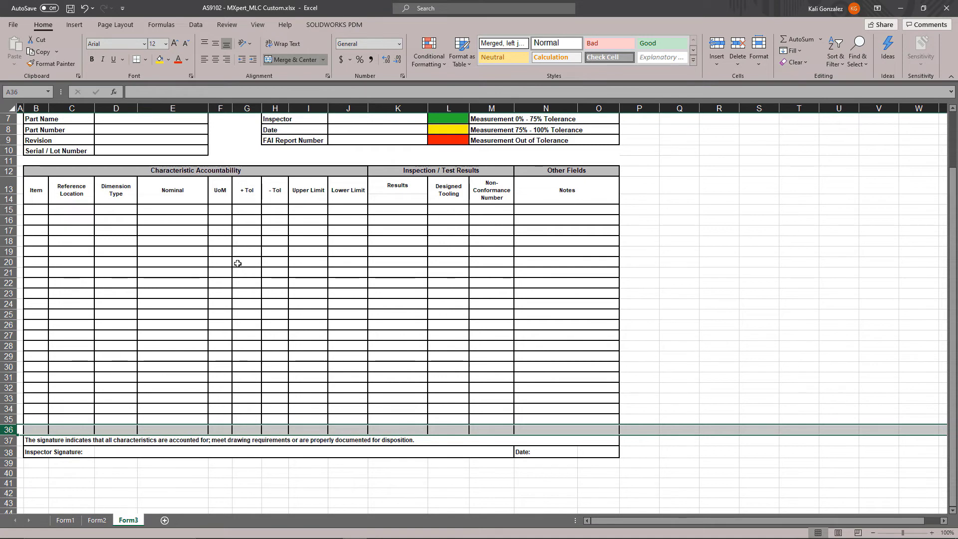
scroll(235, 265, "up", 2)
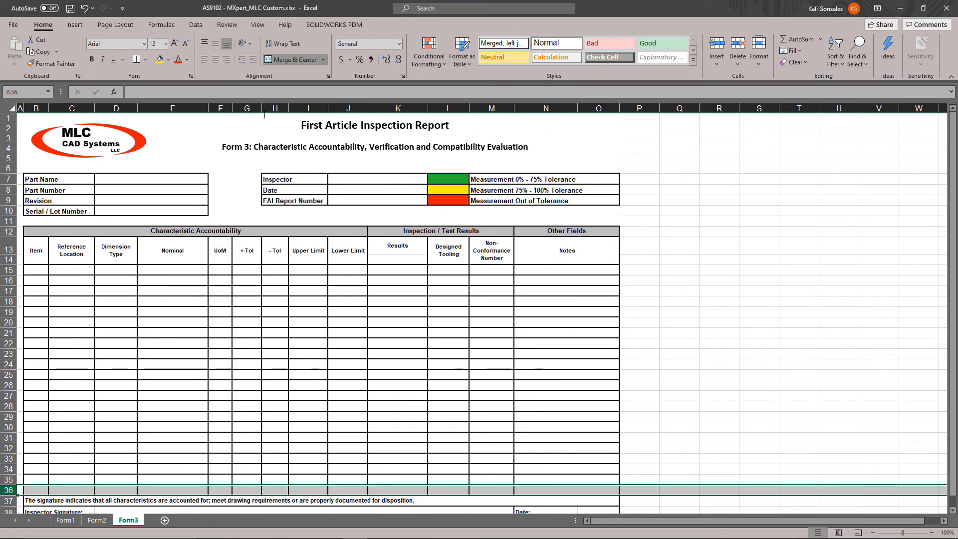
left_click(161, 24)
left_click(324, 40)
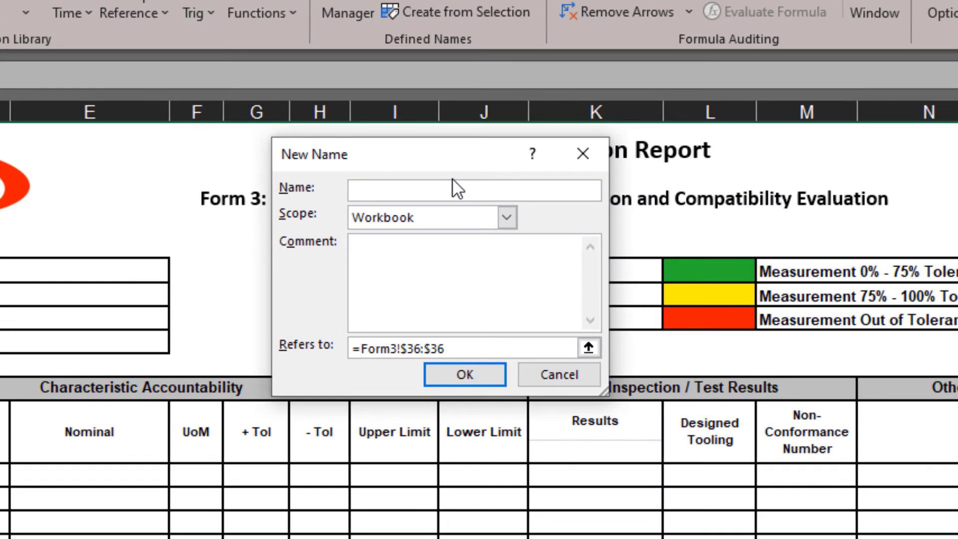
type("IXFooterRow")
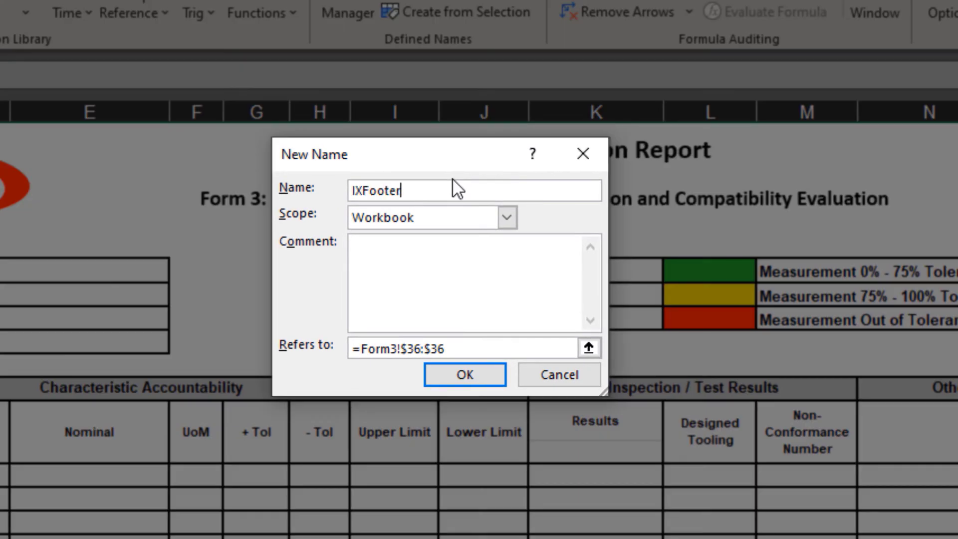
left_click(465, 375)
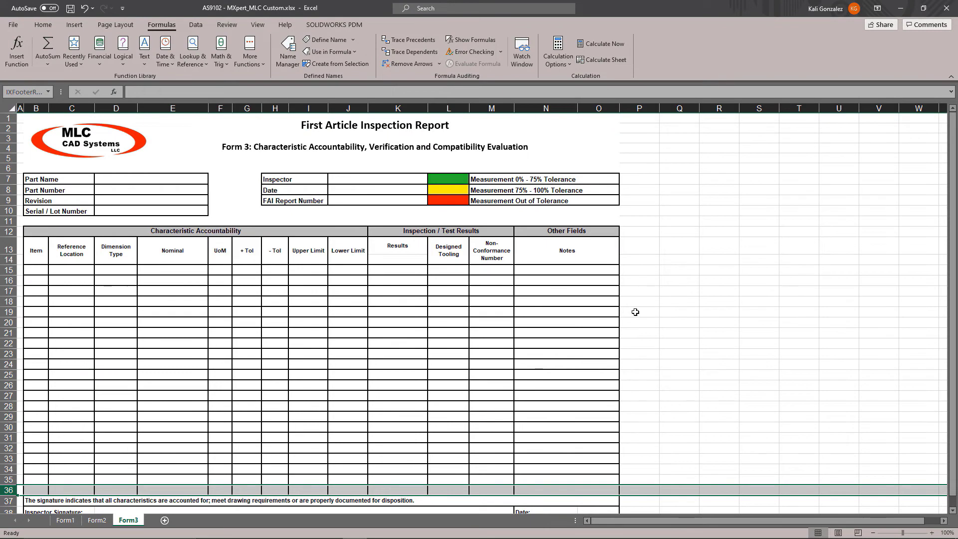
left_click(641, 312)
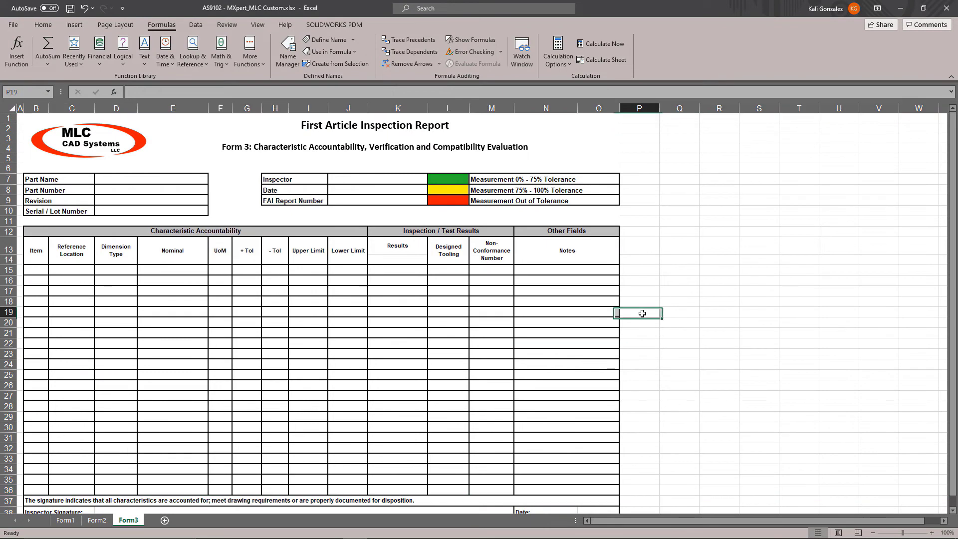
Save the workbook to the Desktop as the Excel Template AS9102 - MXpert_MLC Custom.xltx and close it.
left_click(13, 24)
left_click(39, 158)
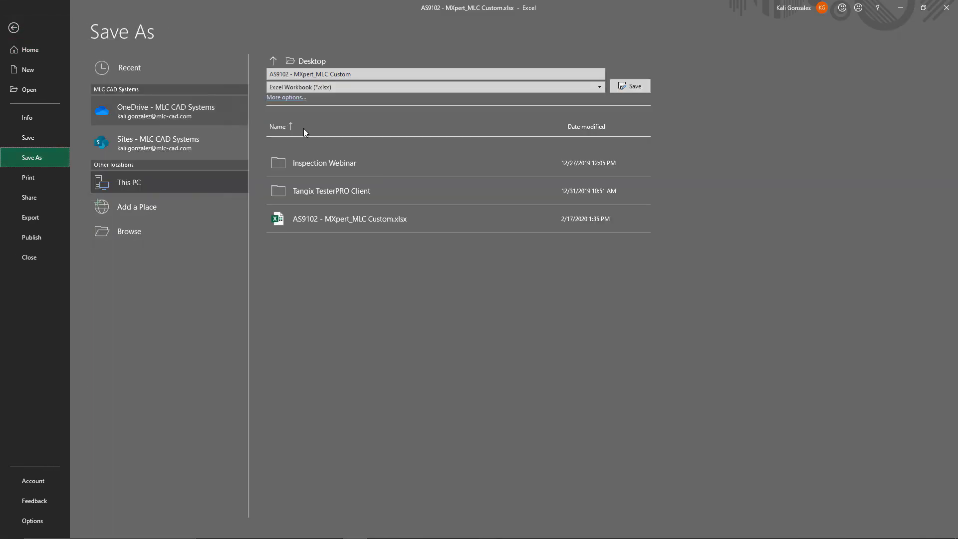
left_click(441, 87)
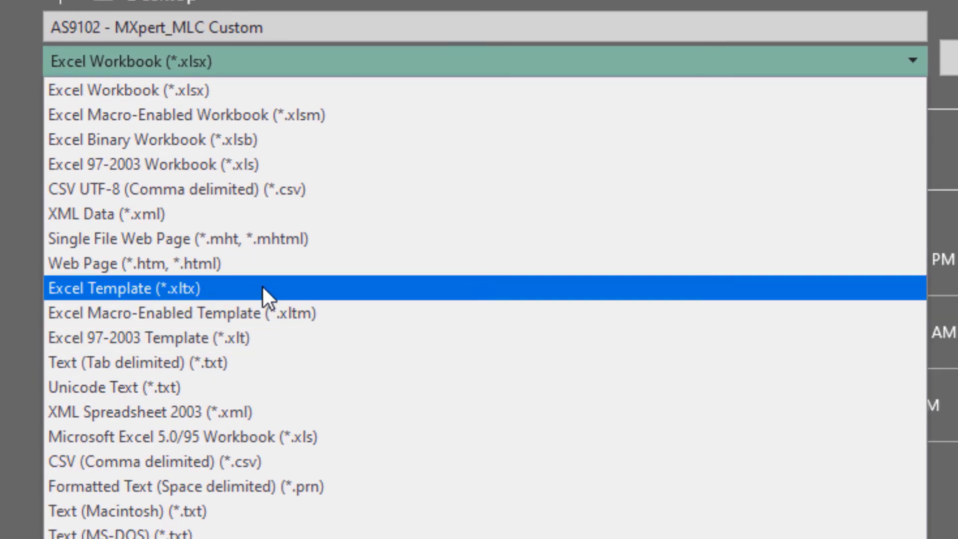
left_click(262, 288)
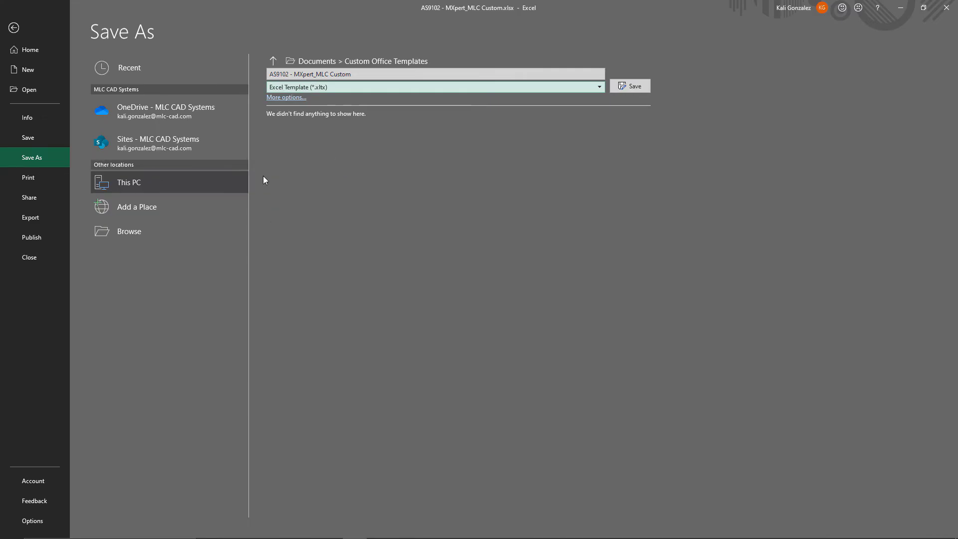
left_click(119, 229)
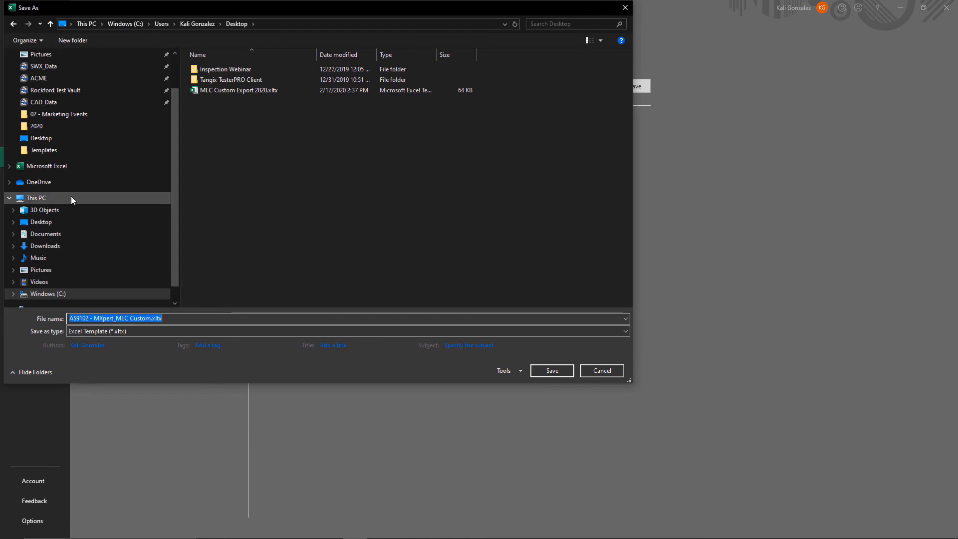
left_click(57, 222)
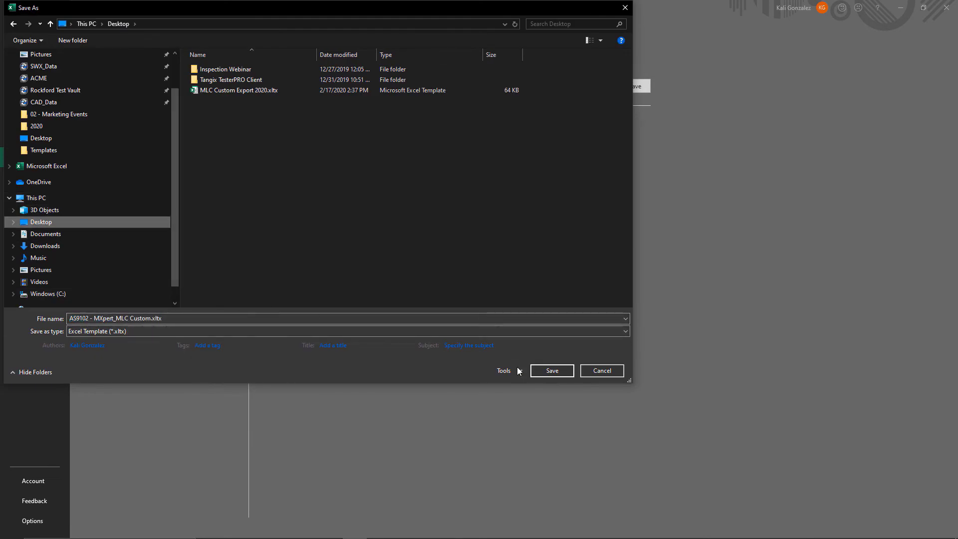
left_click(535, 370)
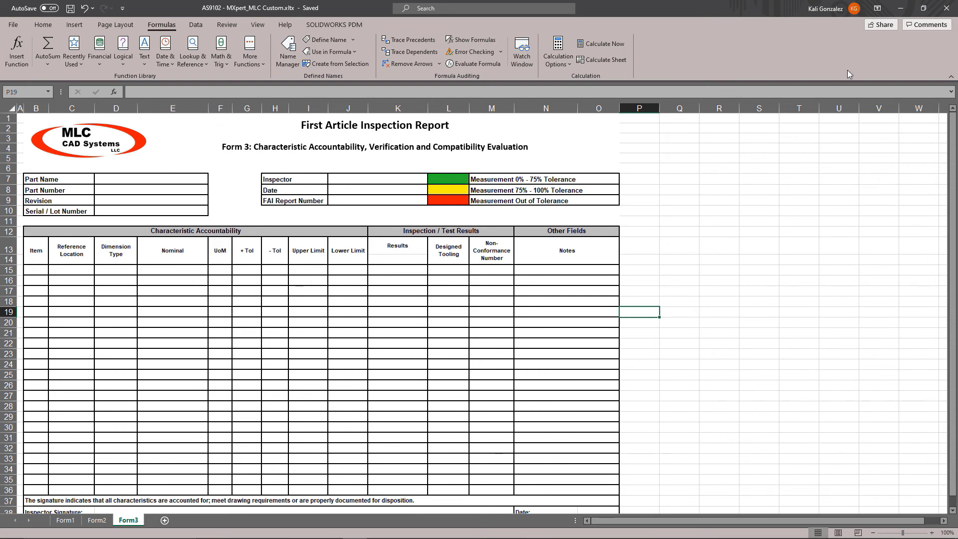
left_click(947, 8)
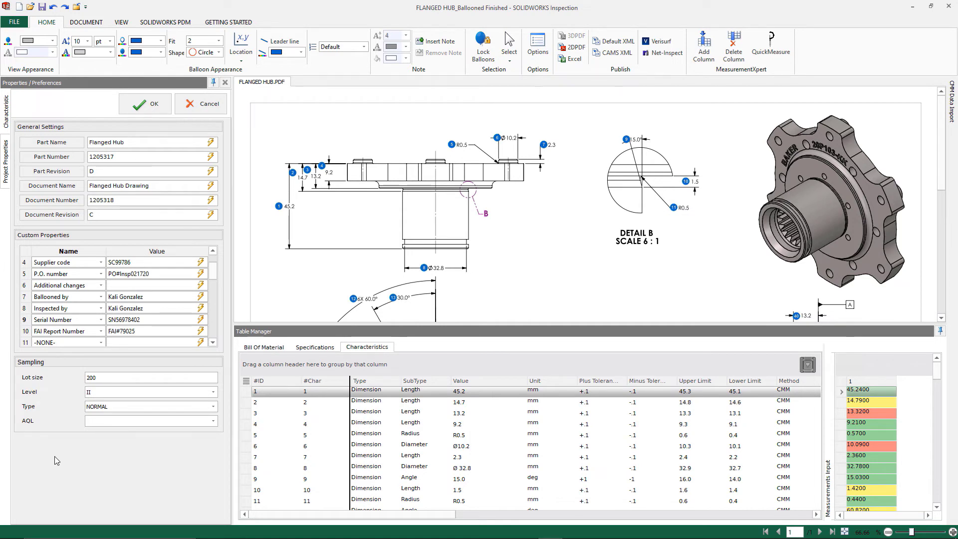
From SOLIDWORKS Inspection, open AS9102 - MXpert_MLC Custom.xltx from the Desktop in the Template Editor.
left_click(14, 23)
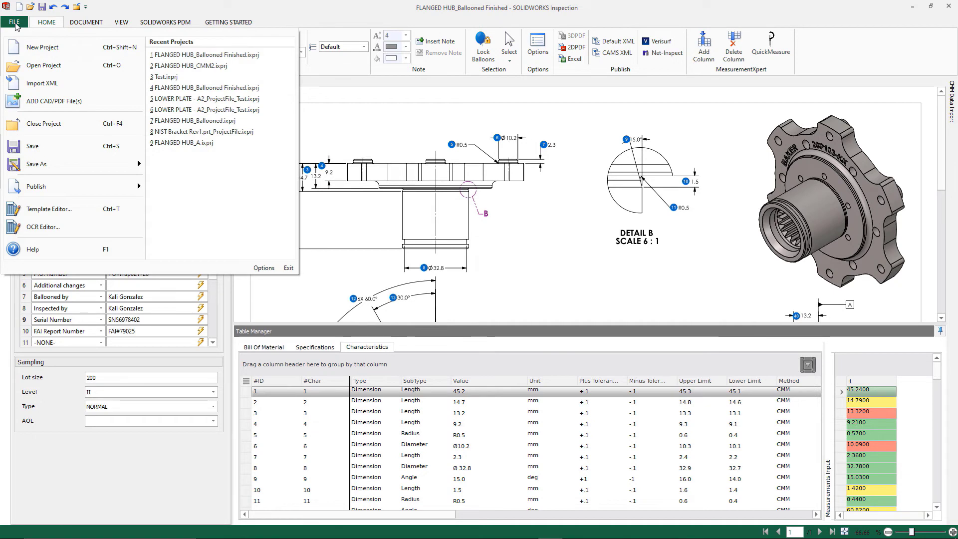
left_click(66, 210)
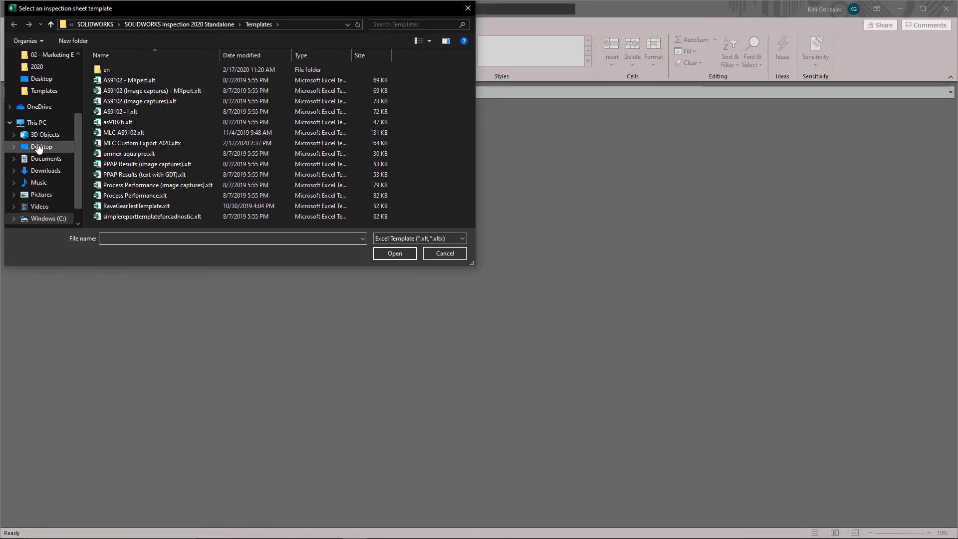
left_click(42, 147)
left_click(164, 91)
left_click(395, 254)
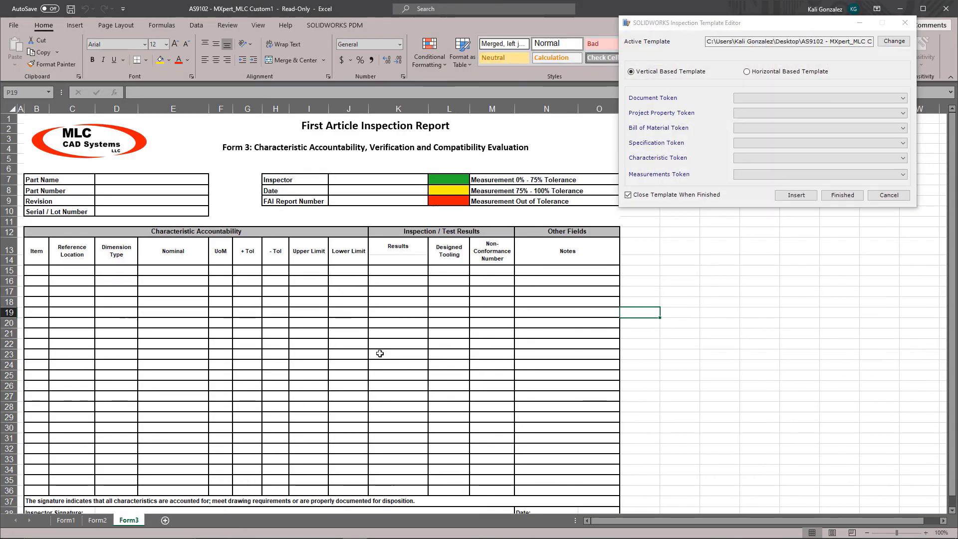
Examine the project's general settings and custom properties in SOLIDWORKS Inspection, and return to the Excel template.
mouse_move(575, 533)
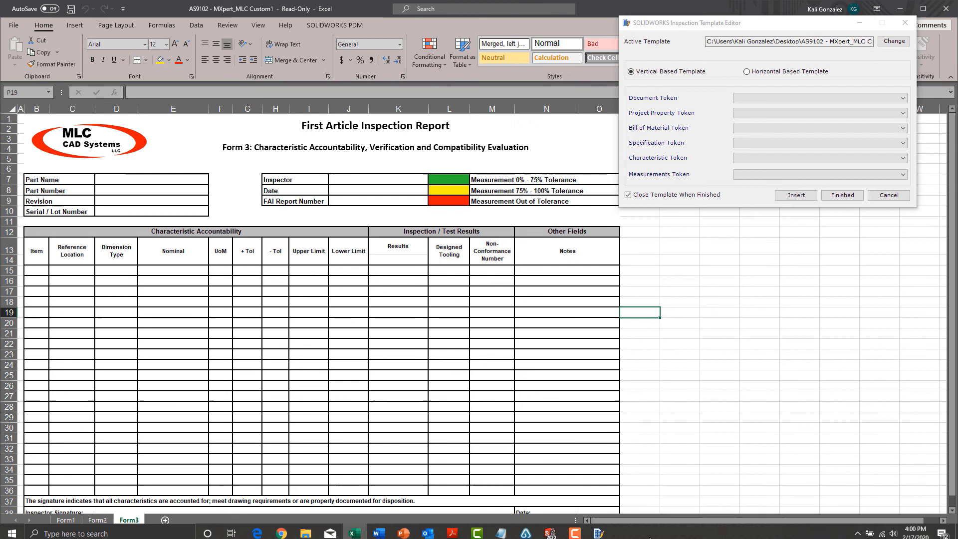
left_click(554, 533)
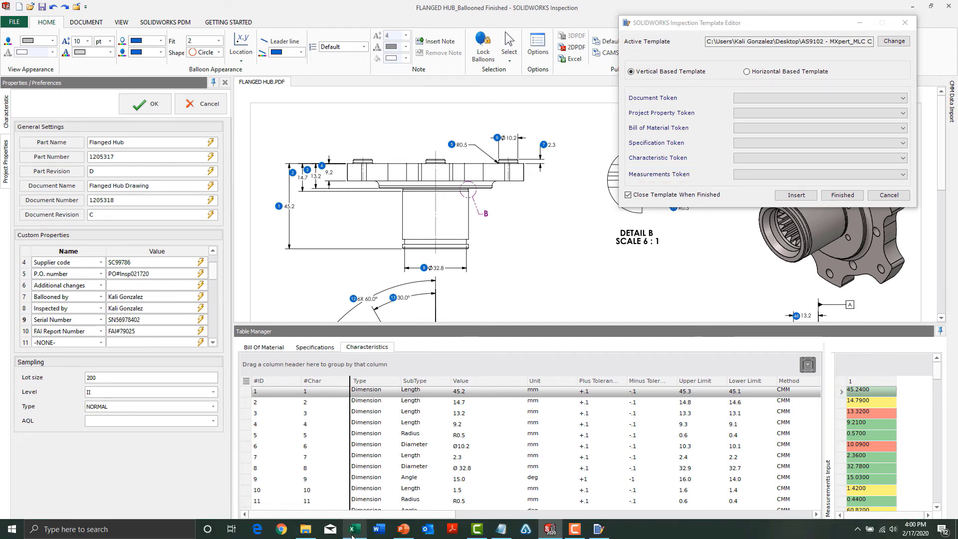
left_click(353, 532)
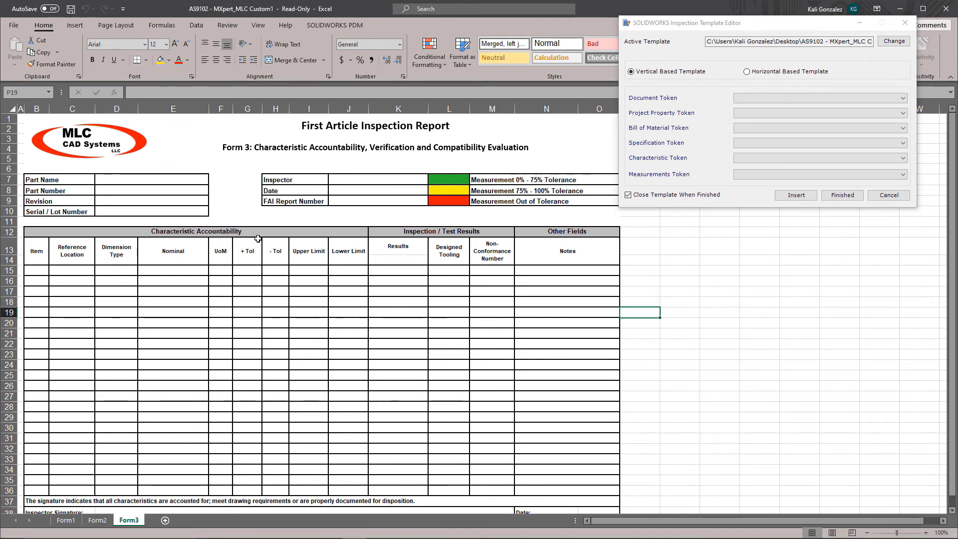
Insert the Part Name and Part Number project property tokens into their matching header fields, D7 and D8.
left_click(720, 114)
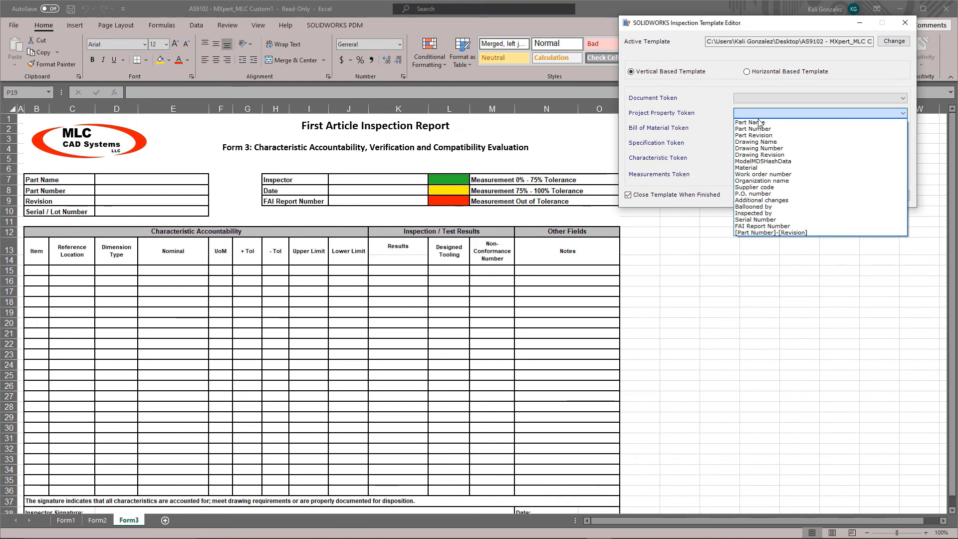
left_click(751, 121)
left_click(180, 179)
left_click(796, 196)
left_click(191, 191)
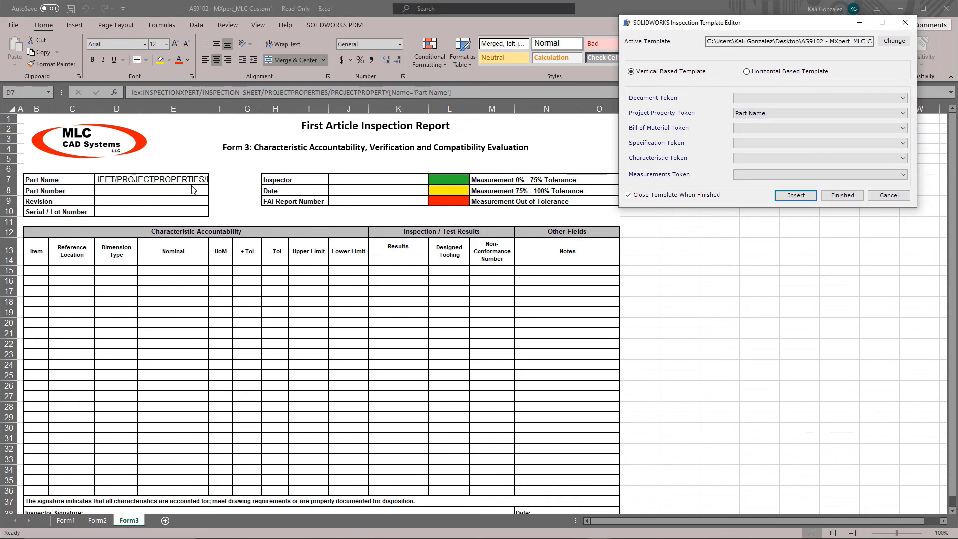
left_click(774, 113)
left_click(753, 129)
left_click(796, 195)
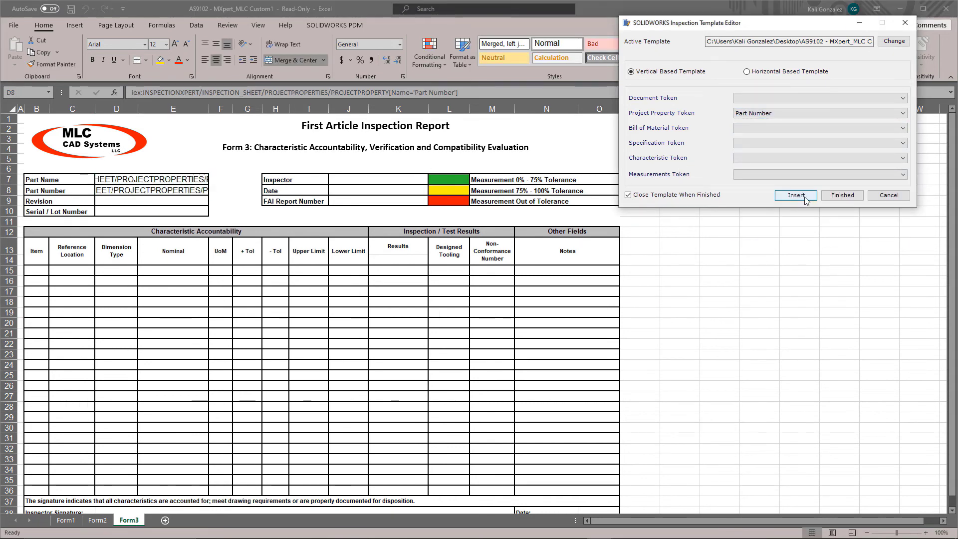
Insert the Part Revision token into the Revision field and the Serial Number token into the Serial / Lot Number field.
left_click(775, 114)
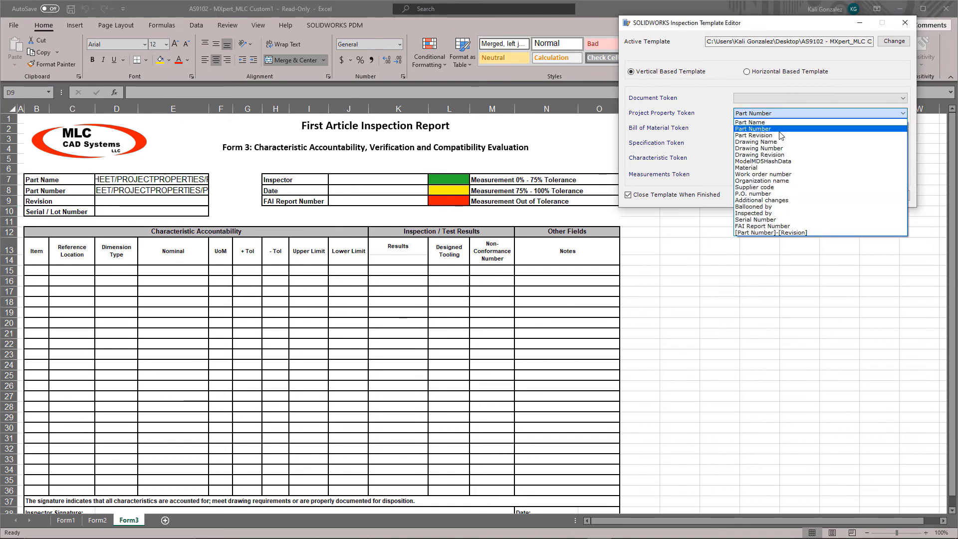
left_click(753, 136)
left_click(797, 195)
left_click(165, 211)
left_click(774, 114)
left_click(783, 218)
left_click(797, 195)
Insert the Inspected by project property token into the Inspector field.
left_click(374, 179)
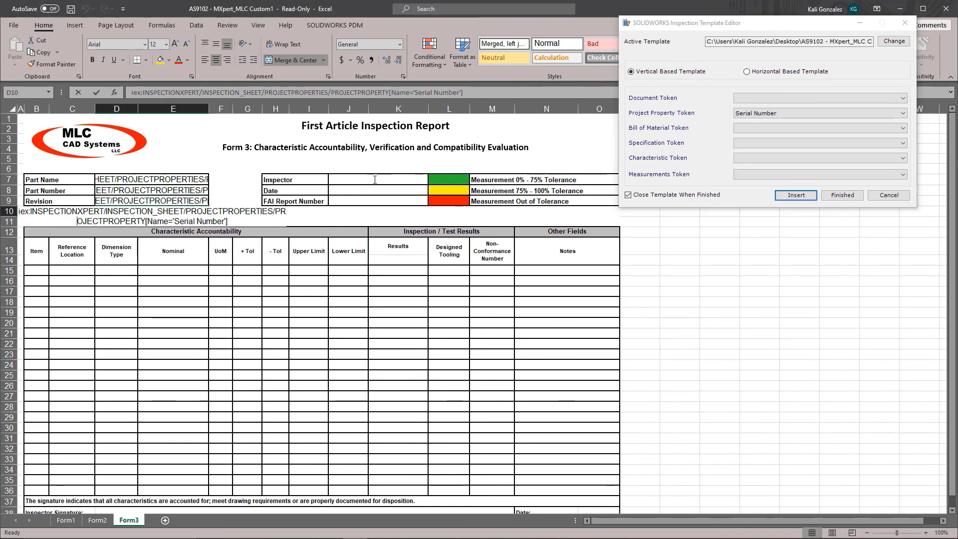
left_click(777, 115)
left_click(753, 213)
left_click(797, 195)
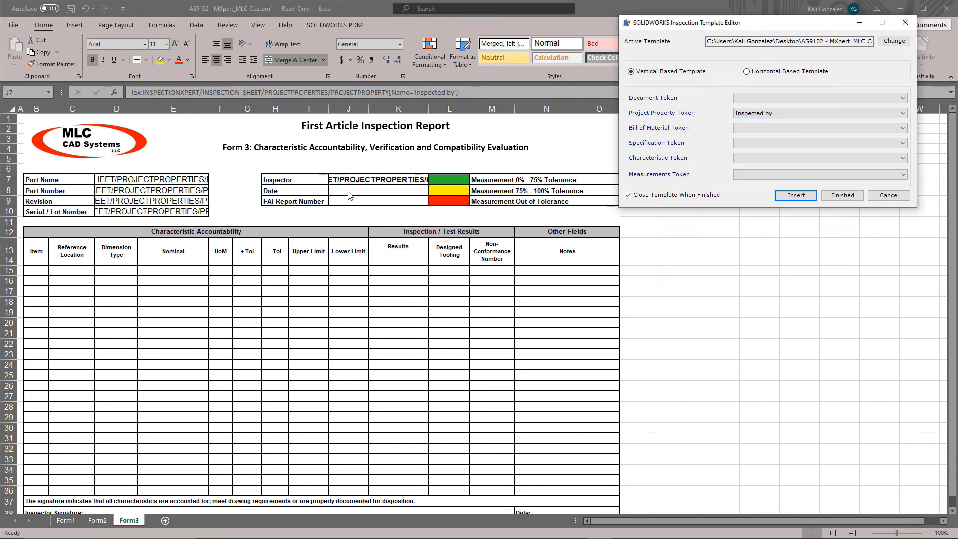
Insert the Date Created document token into the Date field and the FAI Report Number project property token into the FAI Report Number field.
left_click(352, 190)
left_click(752, 114)
left_click(759, 98)
left_click(756, 117)
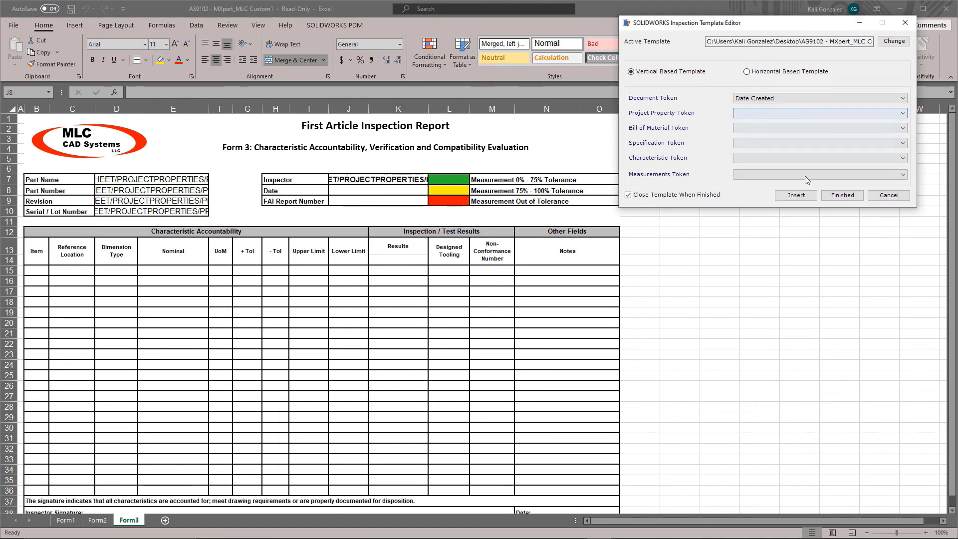
left_click(796, 196)
left_click(758, 113)
left_click(763, 228)
left_click(796, 195)
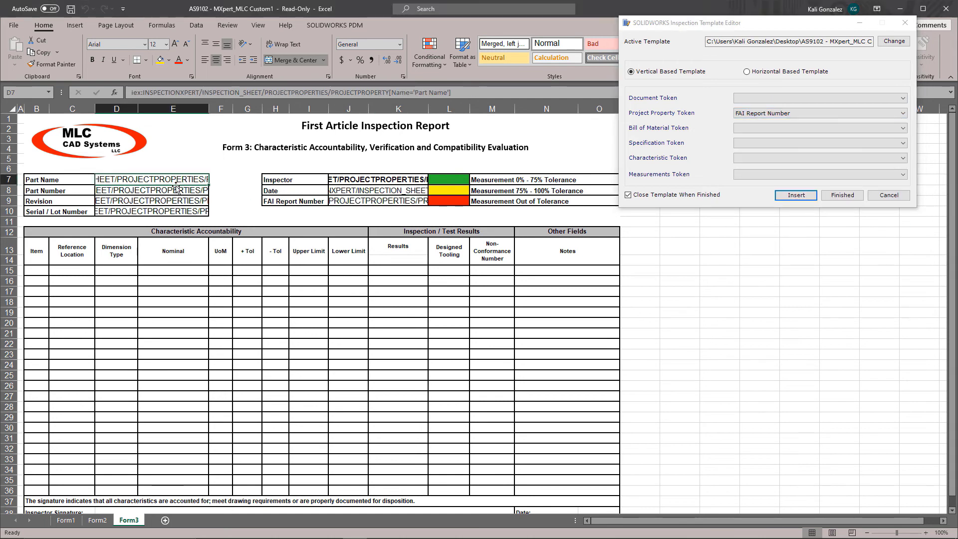
Format the token cells in both header blocks with font size 10, left alignment and middle vertical alignment.
left_click_drag(149, 180, 149, 212)
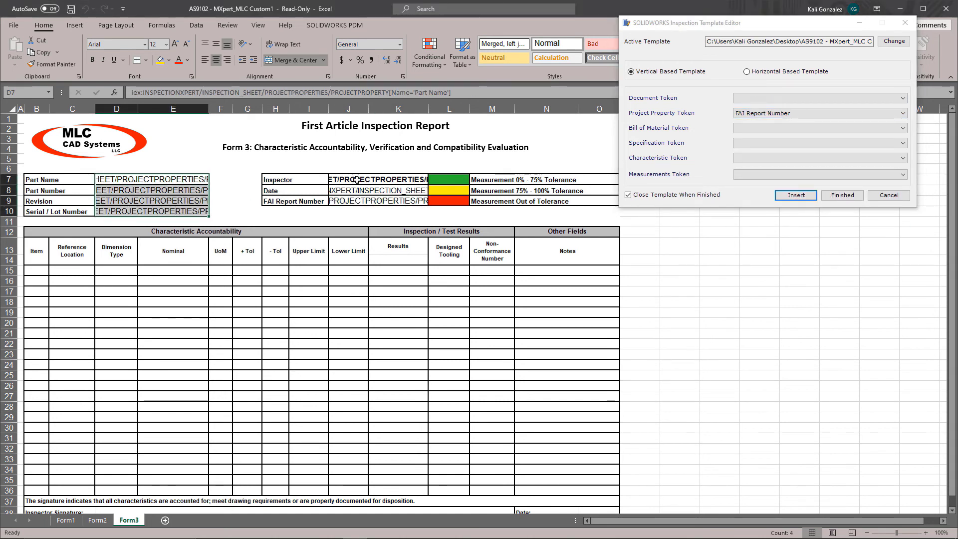
left_click_drag(356, 179, 356, 202, "ctrl")
type("10")
key("Return")
left_click(205, 61)
left_click(216, 45)
Remove the bold formatting from the Inspector token cell J7.
left_click(370, 188)
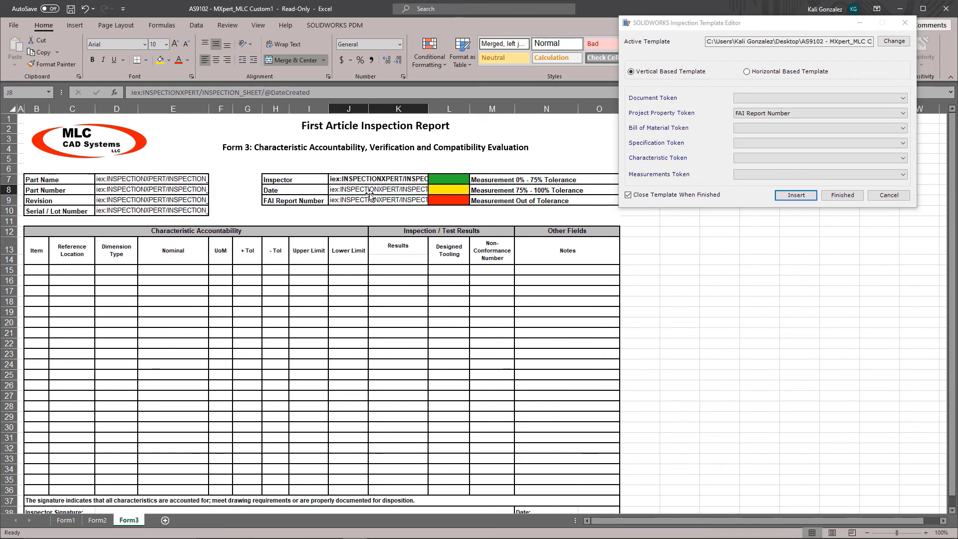
left_click(371, 181)
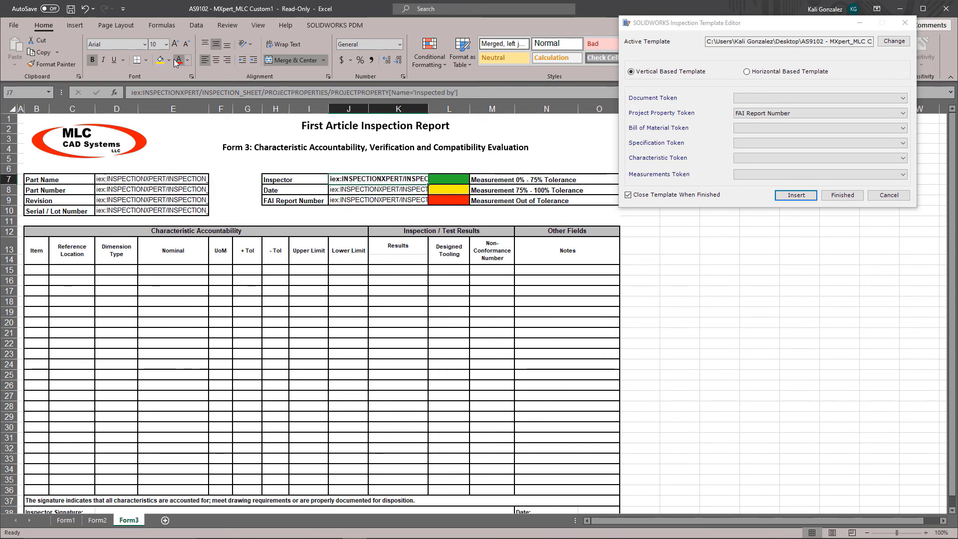
left_click(92, 60)
left_click(222, 211)
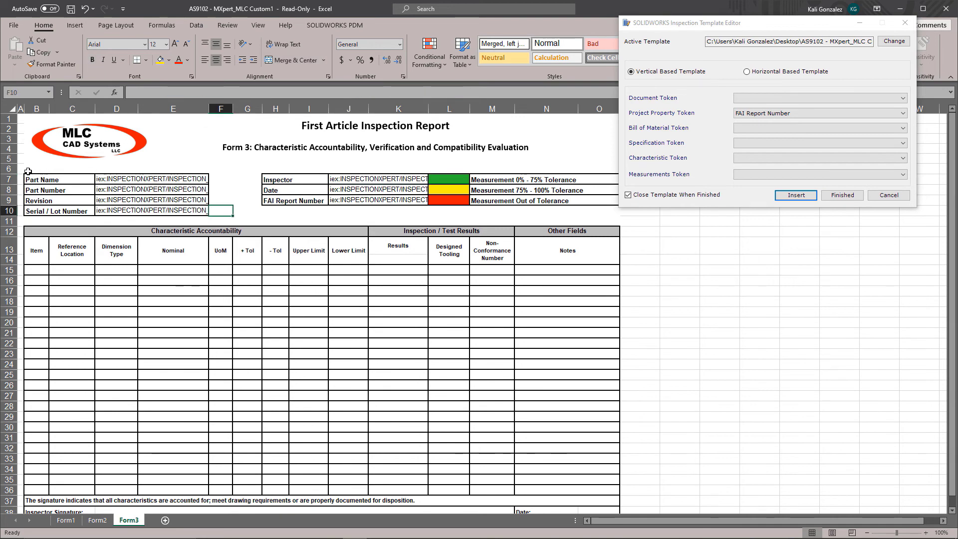
Remove all borders from the header field block, from Part Name through the FAI Report Number cells.
left_click_drag(28, 172, 370, 207)
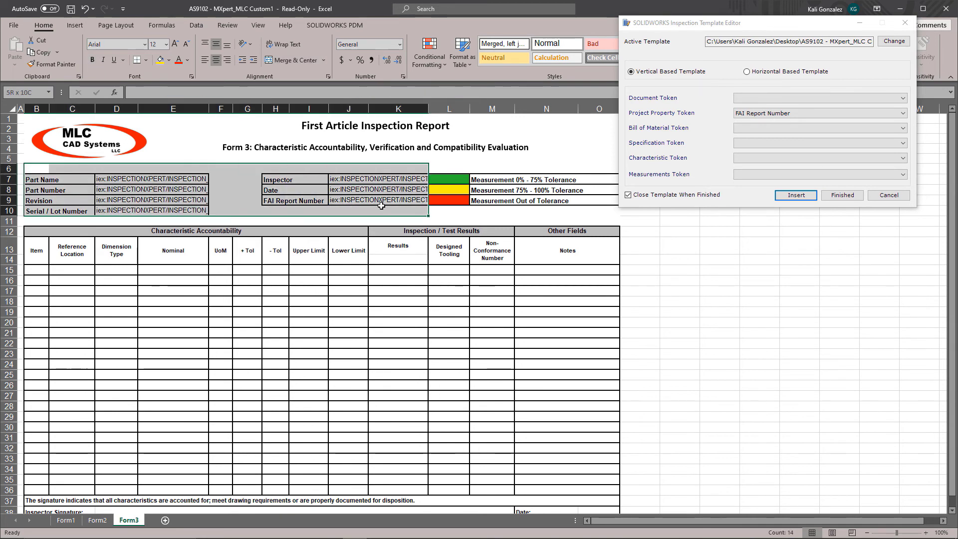
left_click(146, 60)
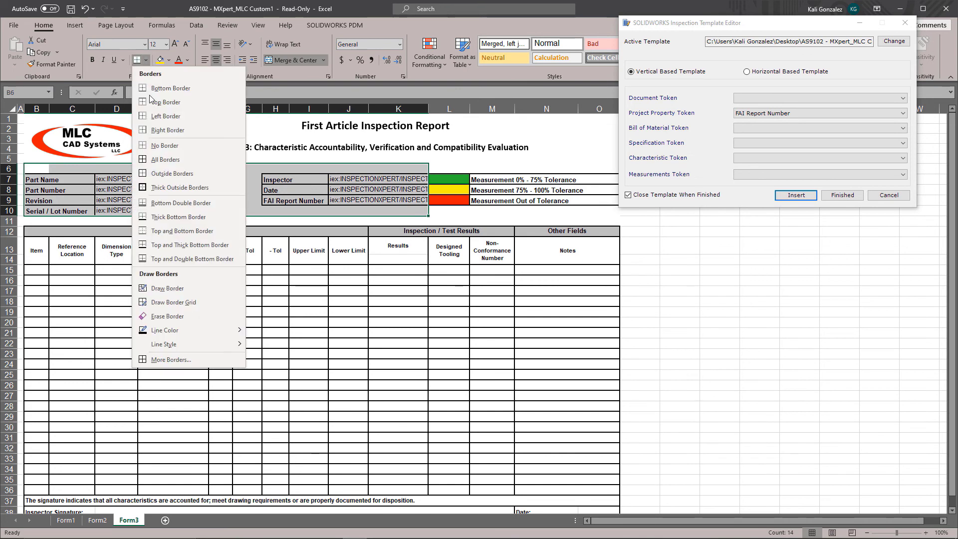
left_click(165, 145)
Apply thick outside borders around the green, yellow and red measurement legend cells L7 to L9.
left_click(443, 180)
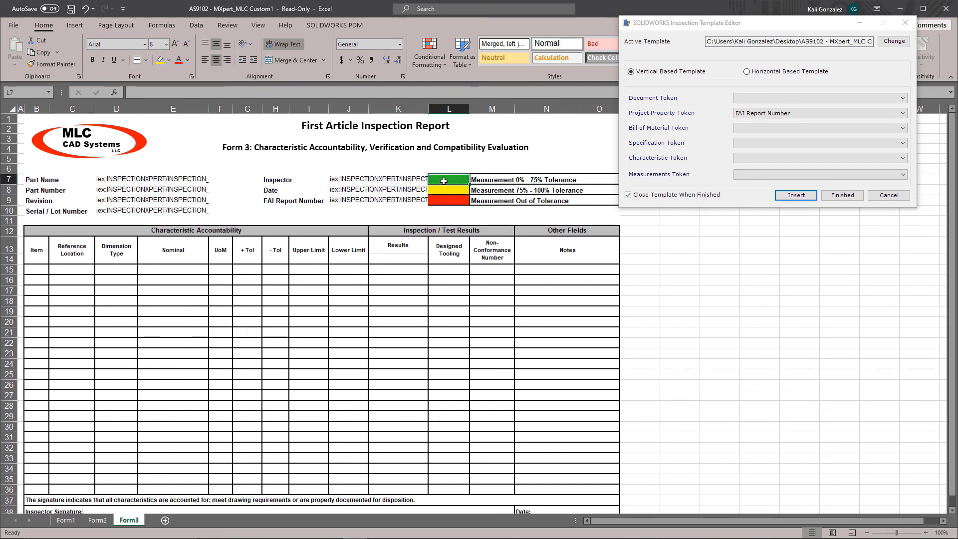
left_click_drag(443, 181, 447, 201)
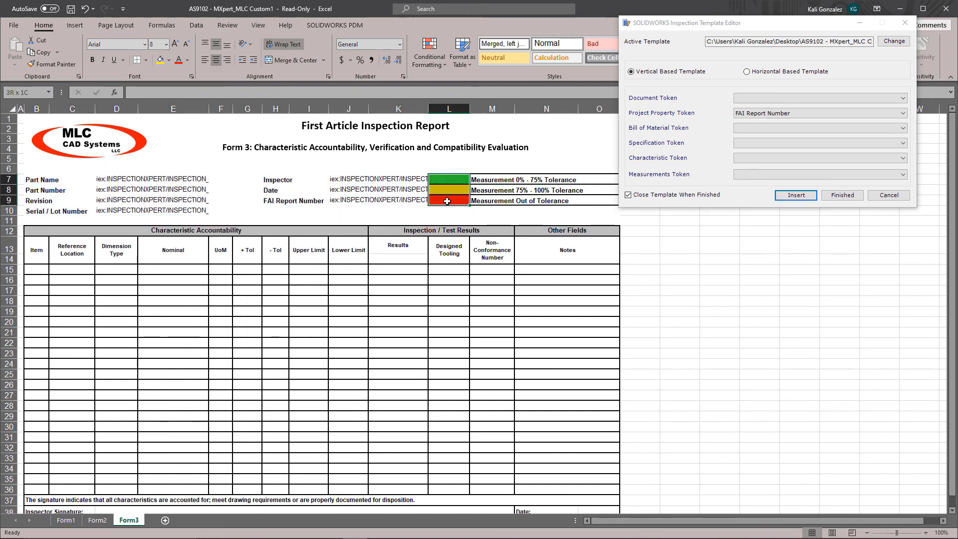
left_click(146, 60)
left_click(184, 187)
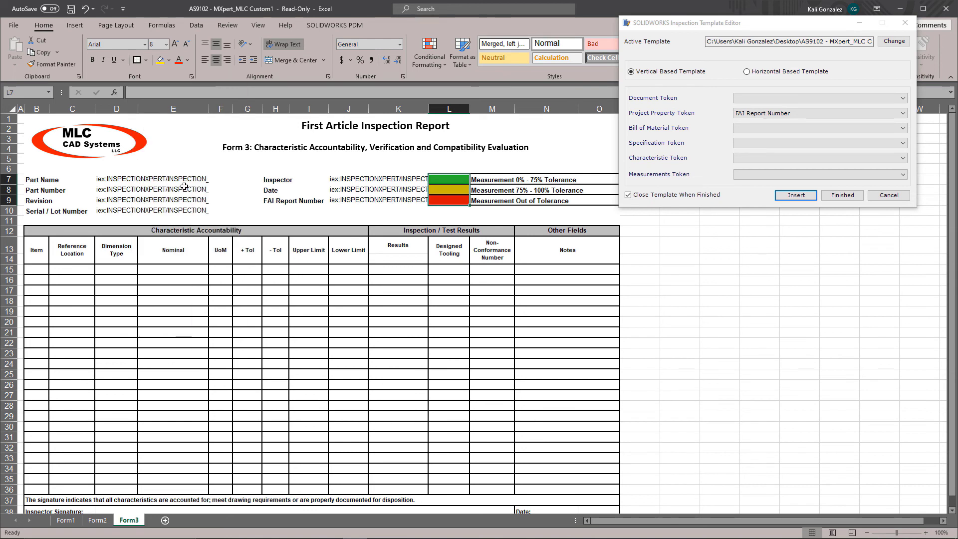
left_click(371, 213)
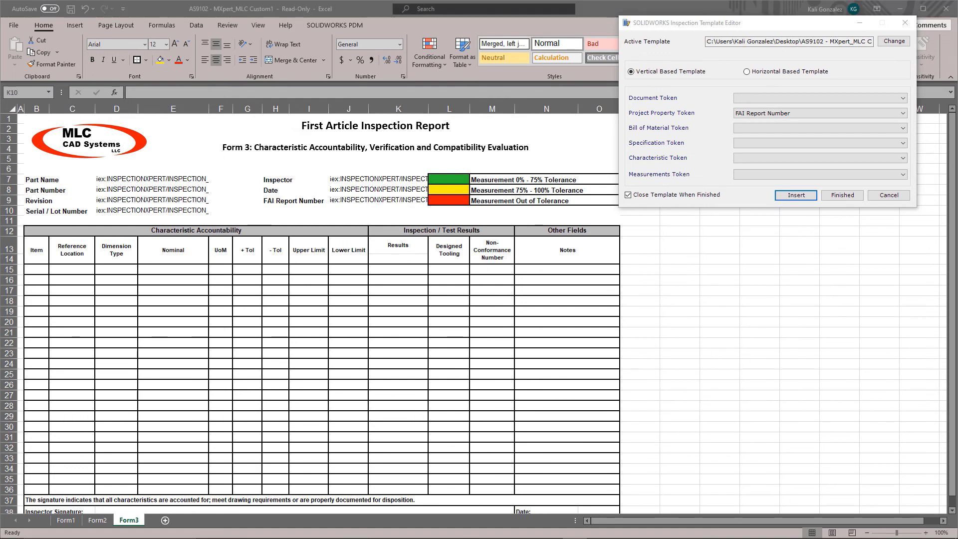
Insert the Balloon Number characteristic token into the first row of the Item column, cell B15.
left_click(37, 270)
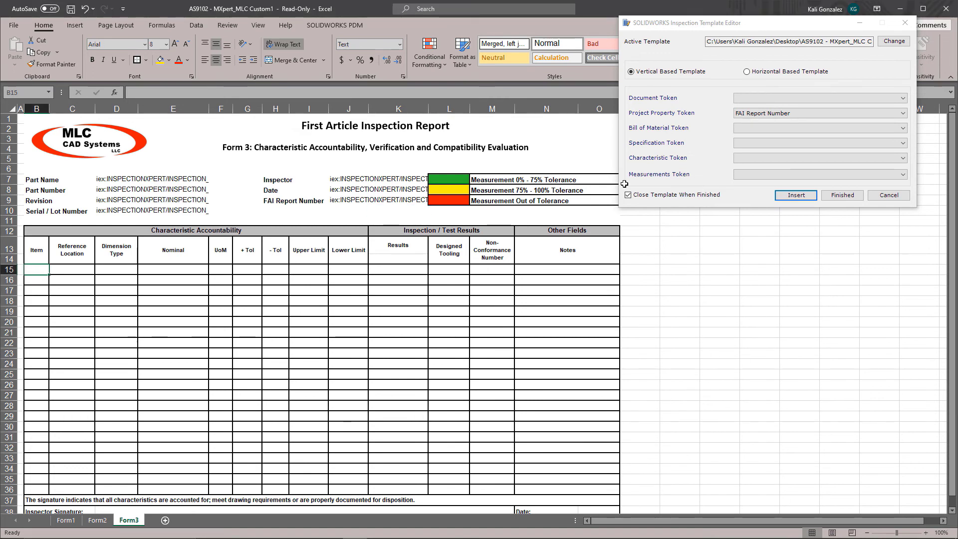
left_click(777, 158)
left_click(758, 193)
left_click(797, 196)
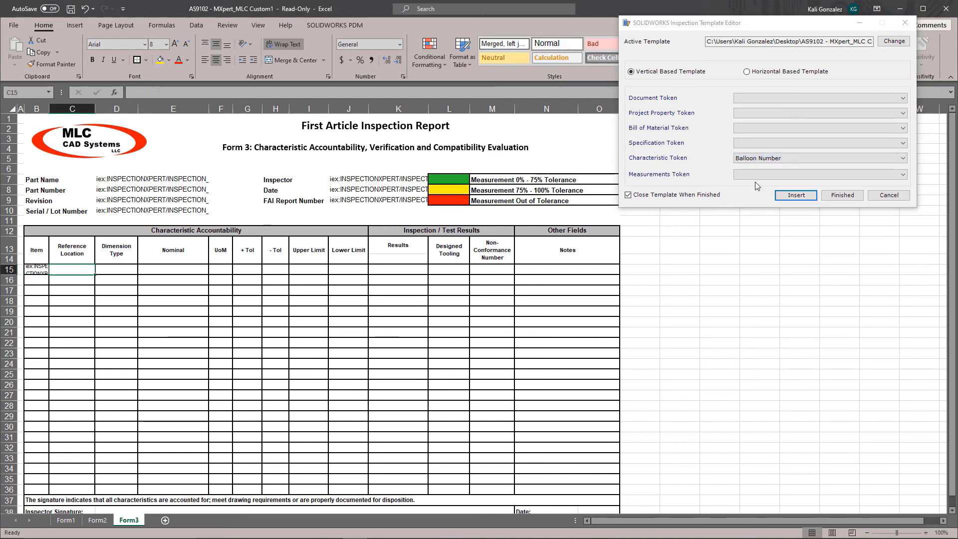
In row 15, insert the Zone token under Reference Location and the Sub-Type token under Dimension Type.
left_click(767, 158)
scroll(799, 269, "down", 10)
left_click(798, 353)
left_click(796, 195)
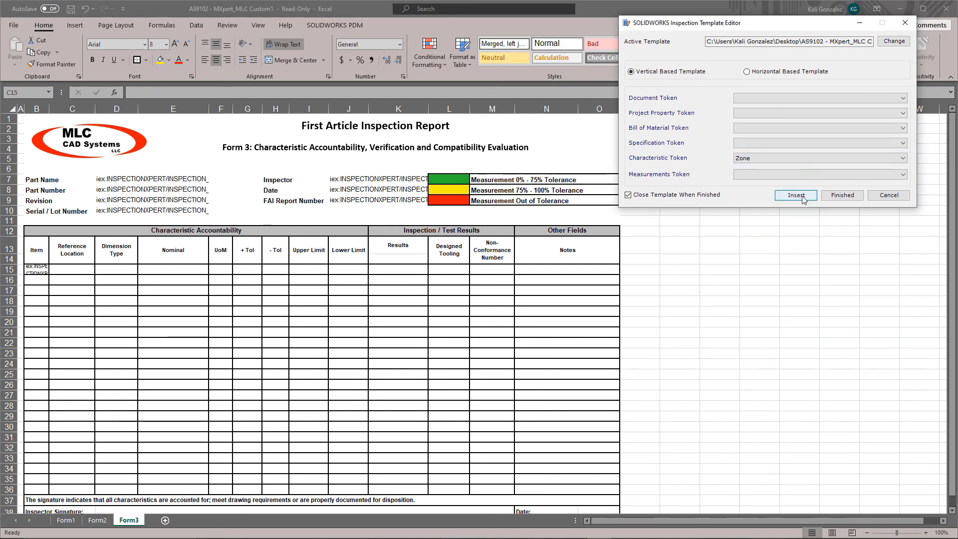
left_click(120, 270)
left_click(799, 158)
left_click(780, 293)
left_click(797, 195)
In row 15, insert the Nominal Value (GDT Font) characteristic token under Nominal and the Units token under UoM.
left_click(799, 158)
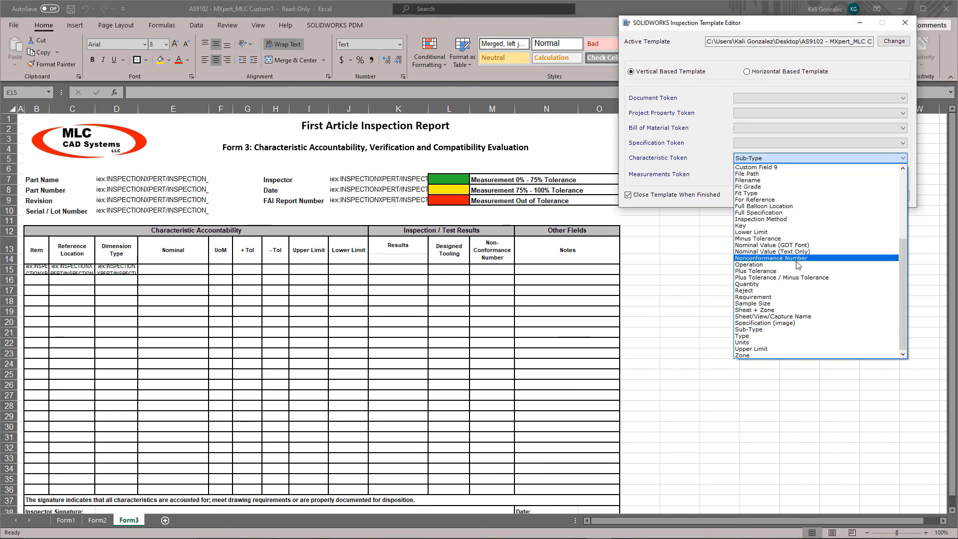
left_click(772, 245)
left_click(796, 195)
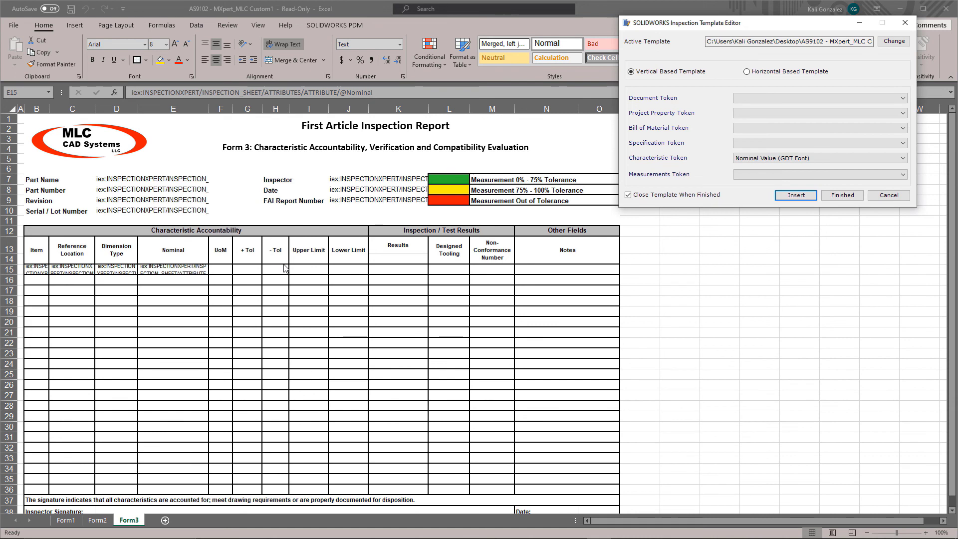
left_click(222, 271)
left_click(798, 157)
left_click(778, 344)
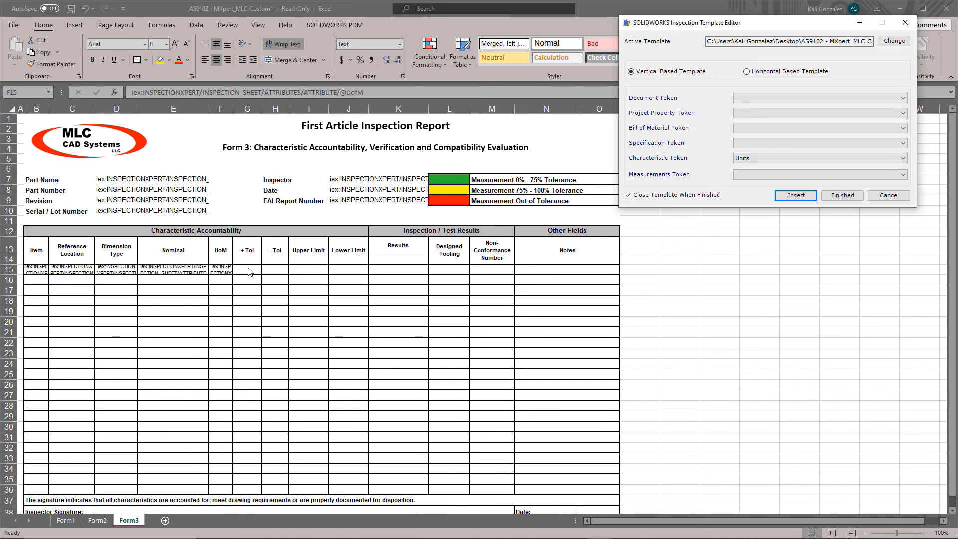
left_click(797, 195)
In row 15, insert the Plus Tolerance token under + Tol and the Minus Tolerance token under - Tol.
left_click(248, 268)
left_click(807, 159)
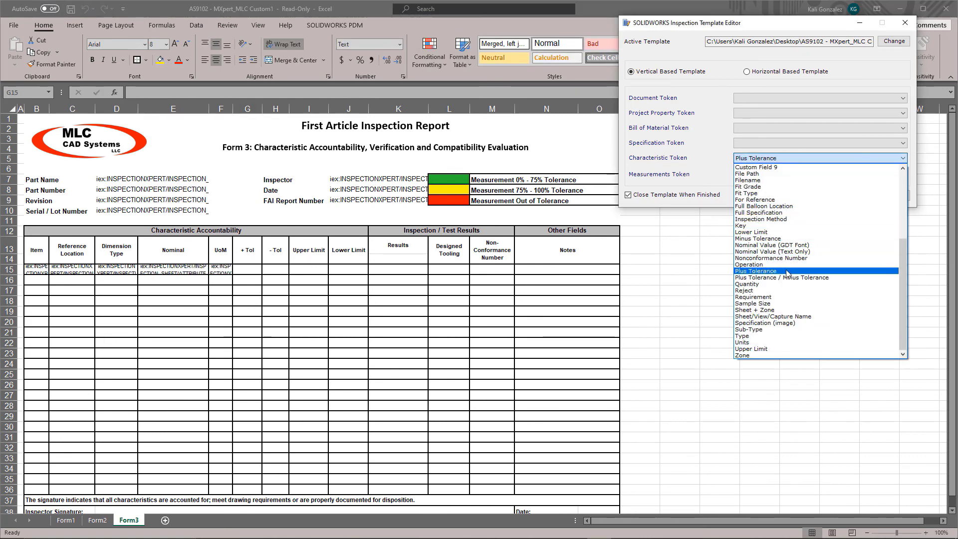
left_click(789, 216)
left_click(796, 195)
left_click(808, 159)
left_click(779, 235)
left_click(796, 195)
Insert the Upper Limit and Lower Limit characteristic tokens into their matching columns in row 15.
left_click(804, 158)
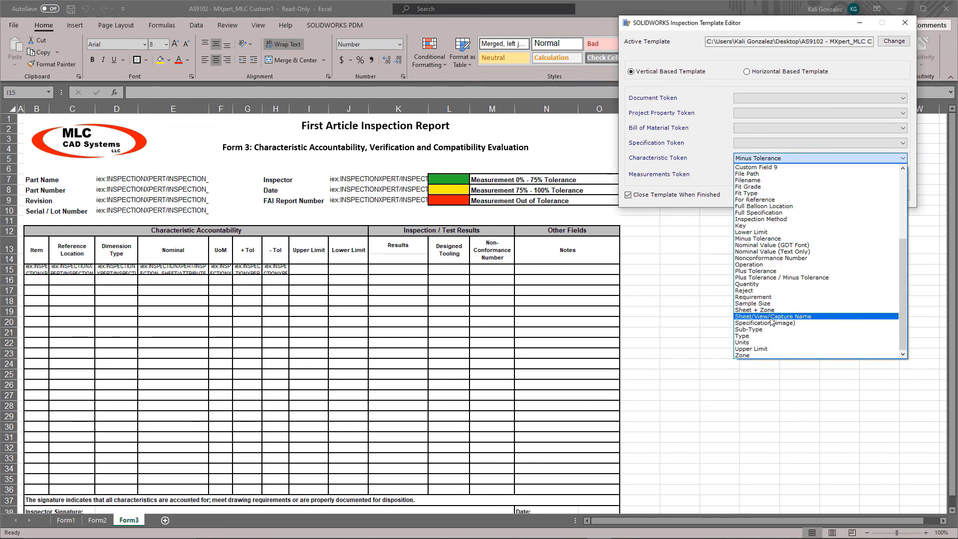
left_click(752, 349)
left_click(796, 195)
left_click(358, 268)
left_click(818, 158)
left_click(758, 260)
left_click(796, 195)
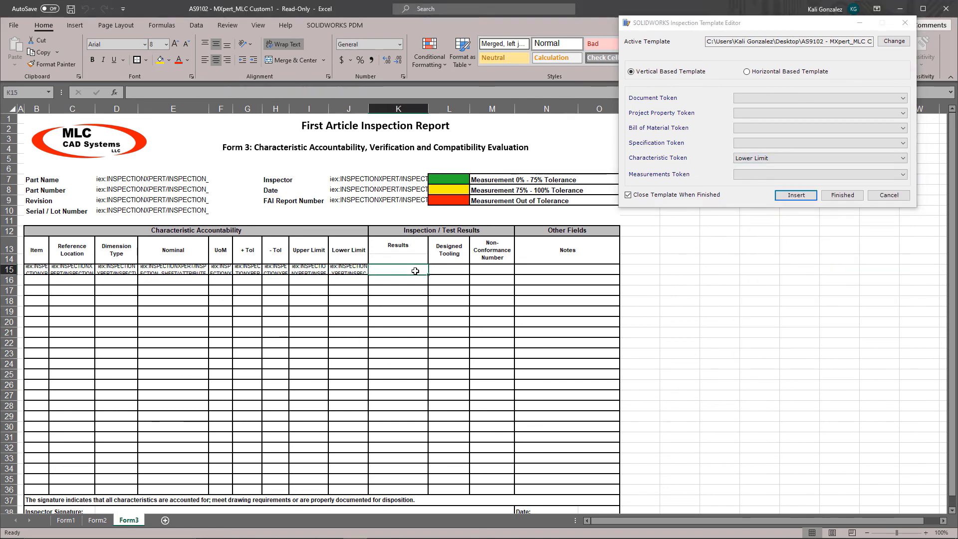
In row 15, insert the Nominal Value (GDT Font) measurements token under Results and a characteristic token for the inspection method under Designed Tooling.
left_click(819, 174)
left_click(769, 188)
left_click(796, 195)
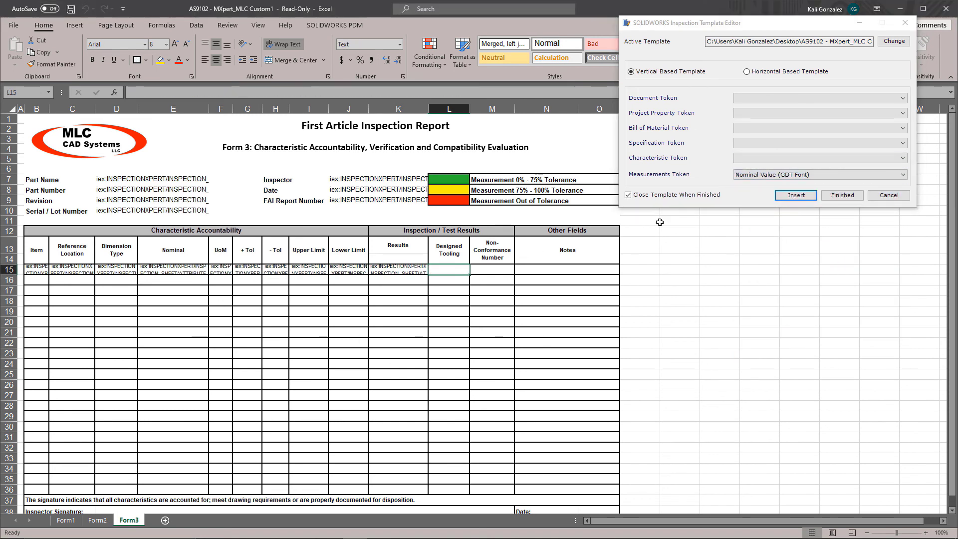
left_click(776, 159)
left_click(764, 332)
left_click(797, 196)
In row 15, insert the Nonconformance Number token under Non-Conformance Number and the Comments token under Notes.
left_click(501, 268)
left_click(819, 158)
left_click(758, 261)
left_click(796, 195)
left_click(603, 266)
left_click(818, 158)
left_click(786, 203)
left_click(796, 195)
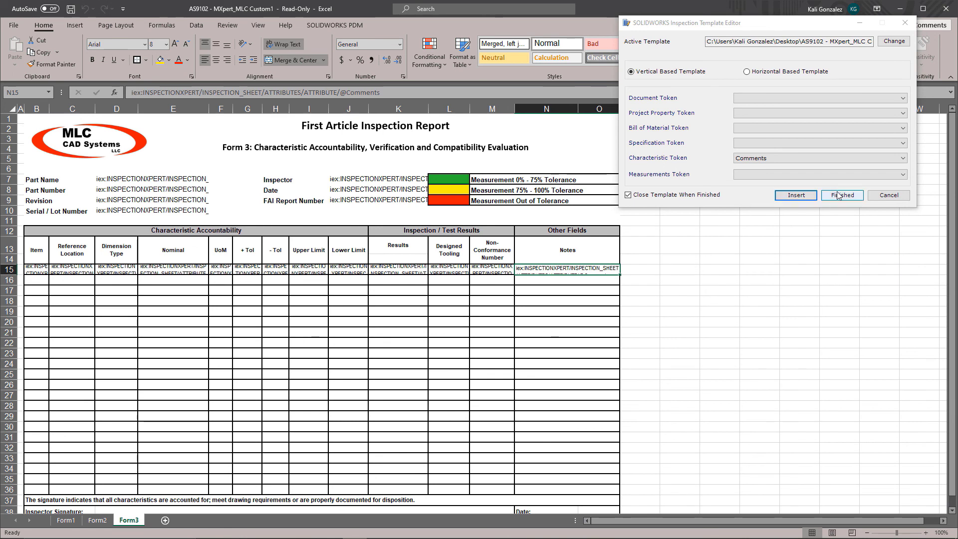
Finish the template and save it to the Desktop over AS9102 - MXpert_MLC Custom.xltx.
scroll(389, 312, "down", 2)
scroll(388, 312, "up", 2)
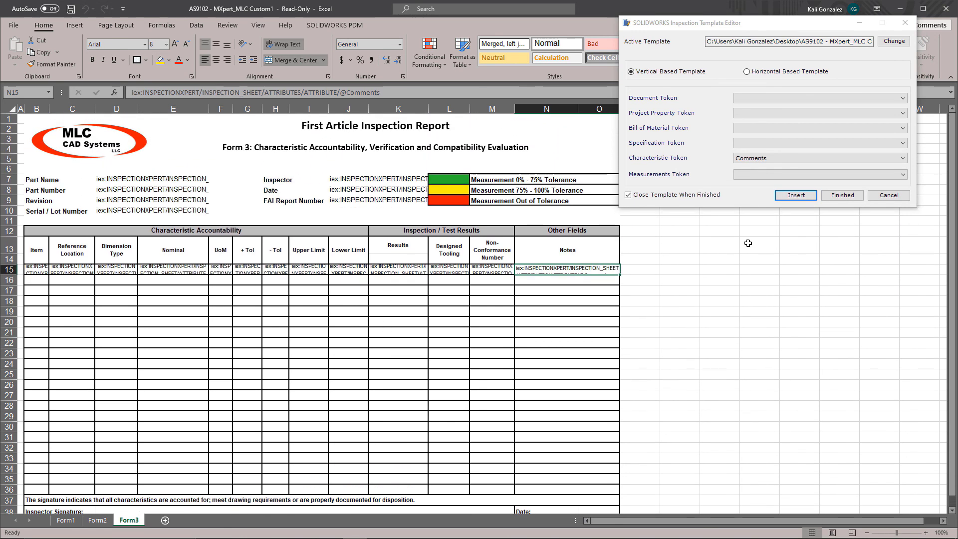
left_click(833, 197)
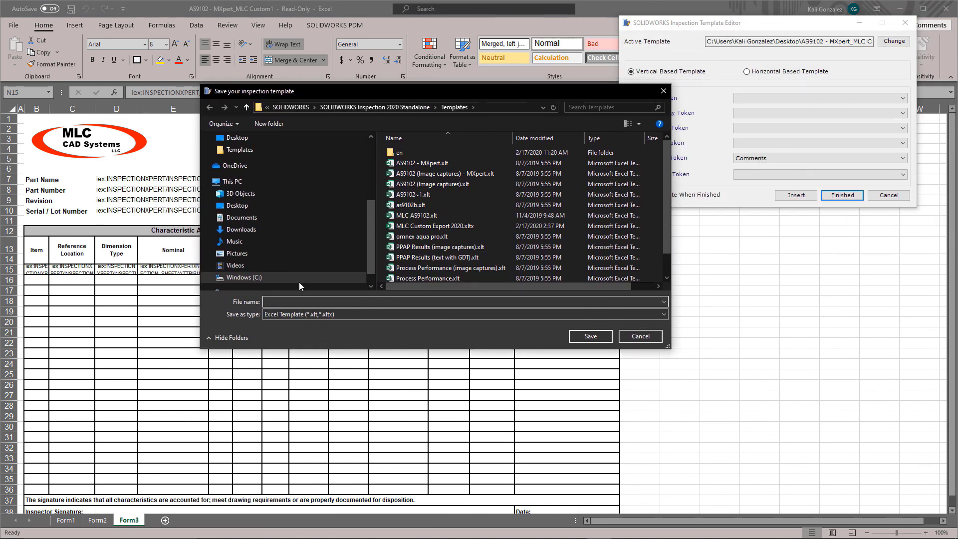
left_click(237, 205)
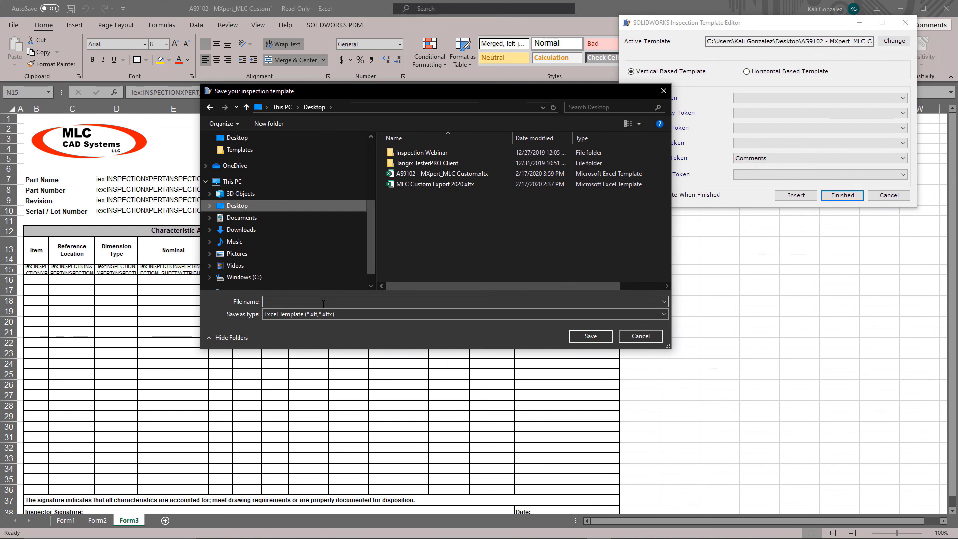
left_click(448, 173)
left_click(591, 336)
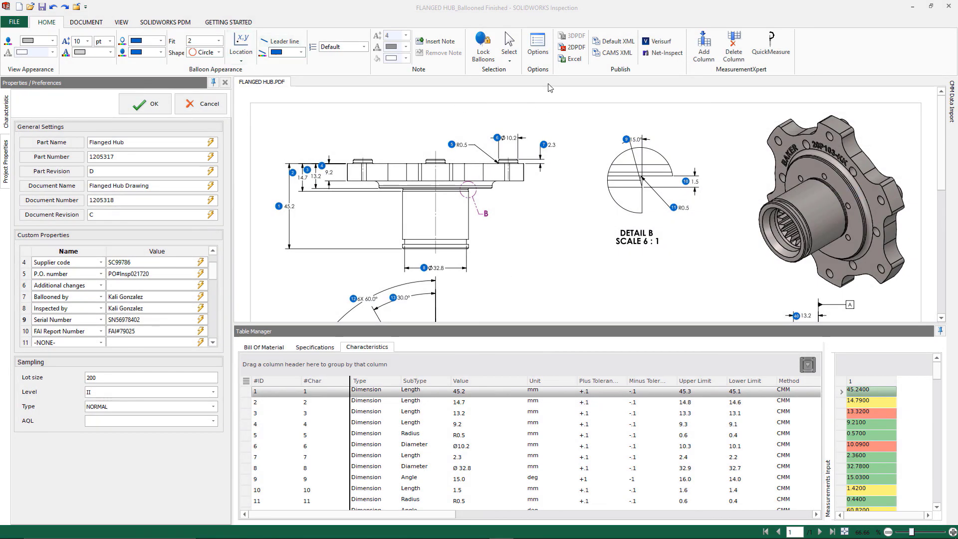
Export the inspection project to Excel with the AS9102 - MXpert_MLC Custom.xltx template and switch to the exported report in Excel.
left_click(571, 58)
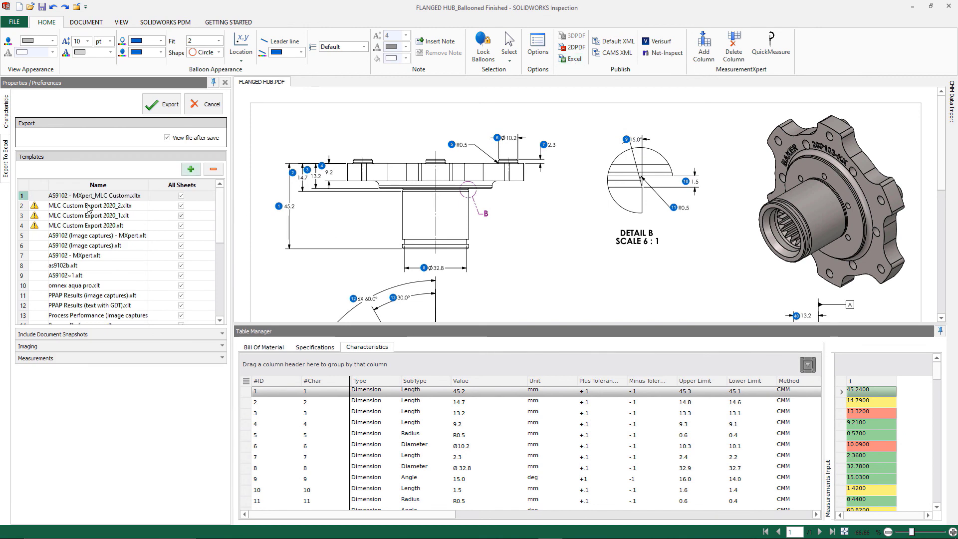
left_click(162, 105)
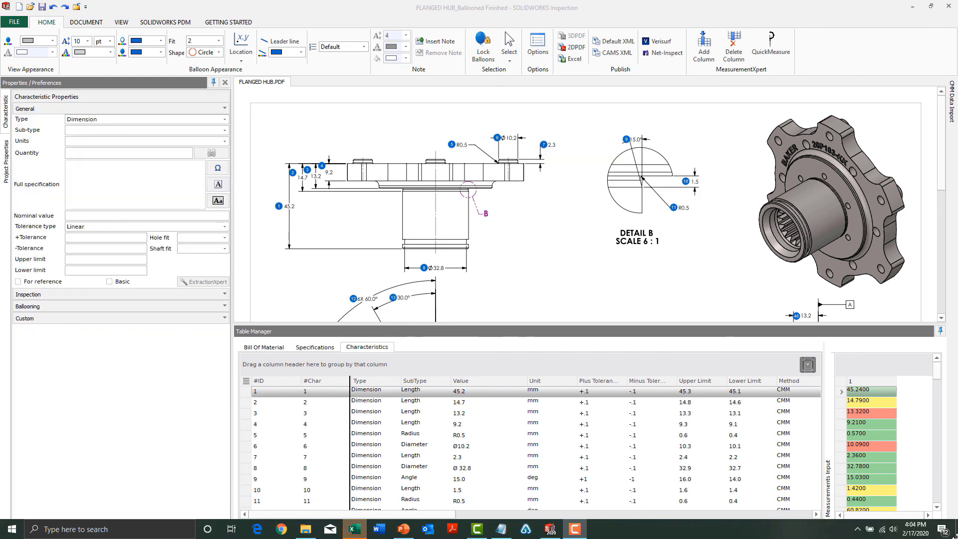
left_click(356, 529)
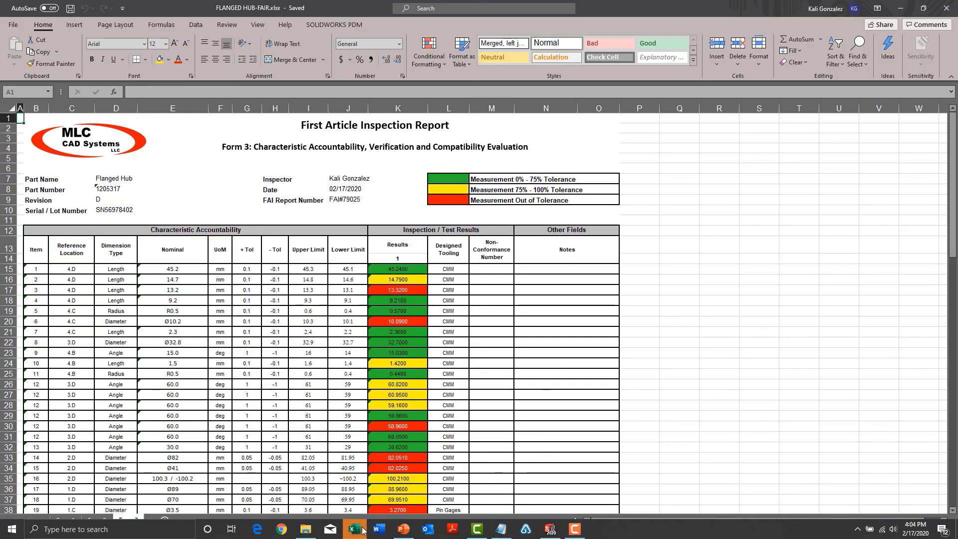